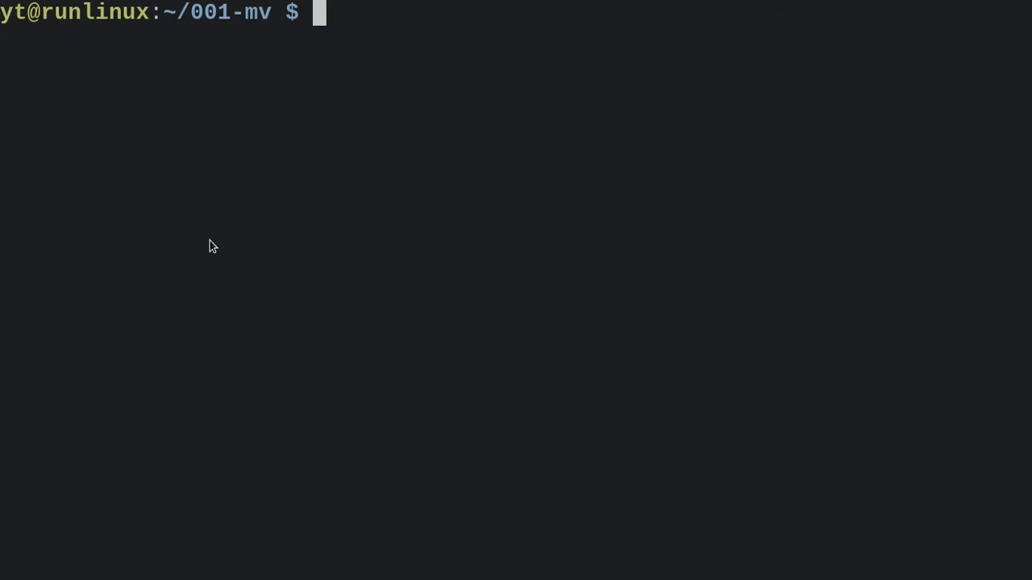
pyautogui.write('tree')
# Run tree to show dir_0 to dir_3 with dir_3/ReadMe.md and ReadMe.txt at top level.
pyautogui.press('Return')
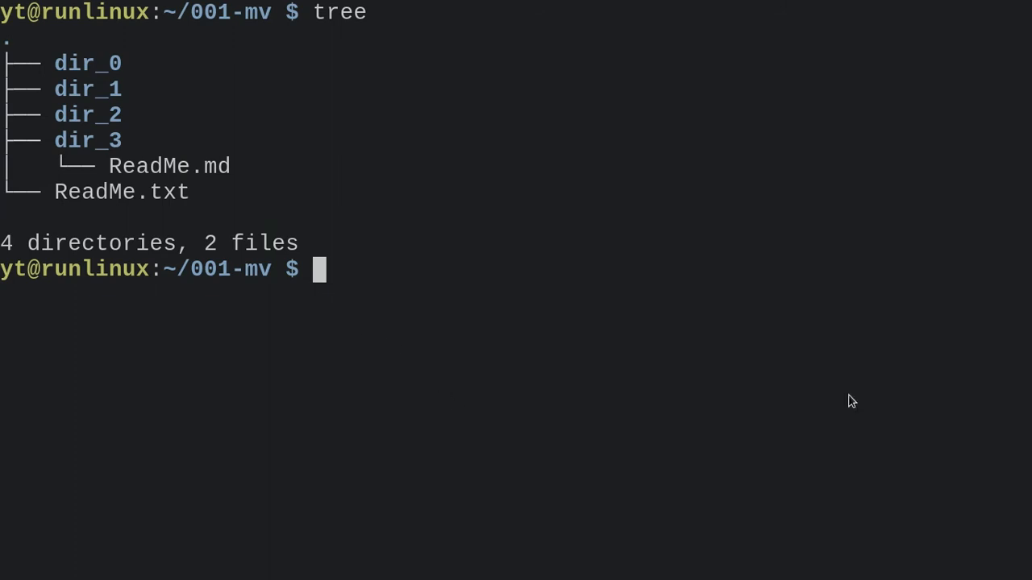
pyautogui.write('mv')
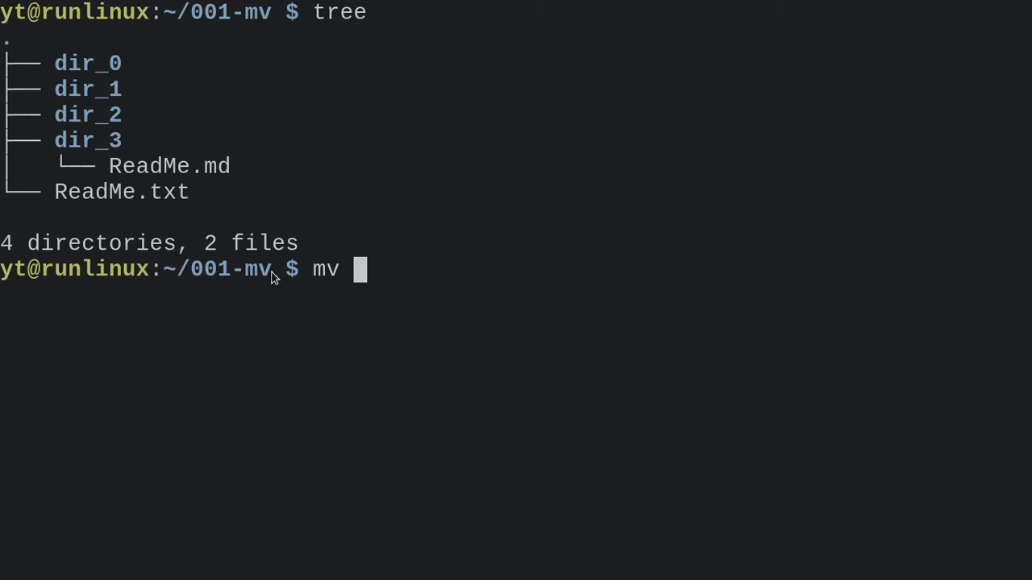
pyautogui.write('R')
# Move ReadMe.txt into dir_0 and confirm with a cleared tree listing.
pyautogui.press('Tab')
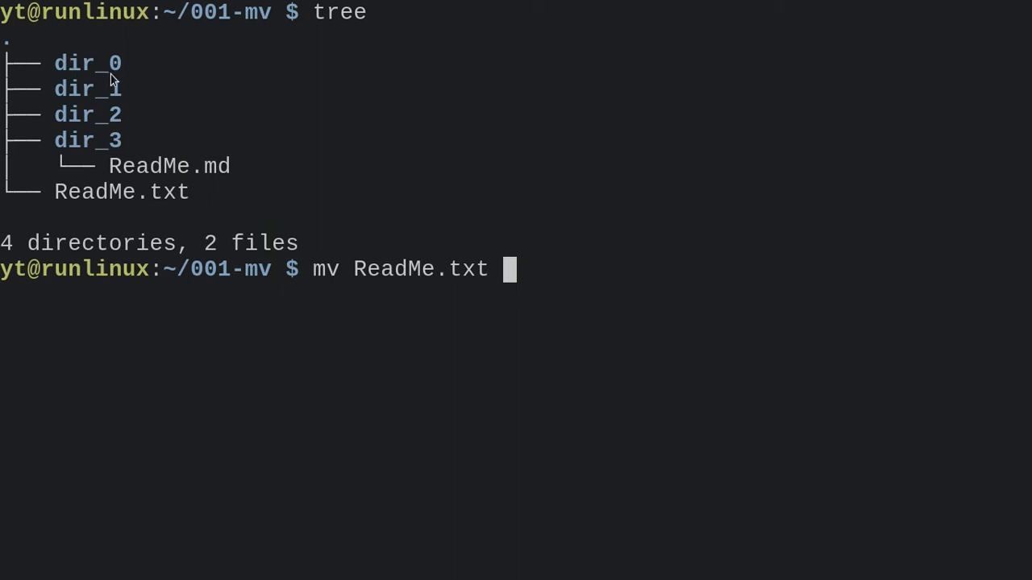
pyautogui.write('dir_0/')
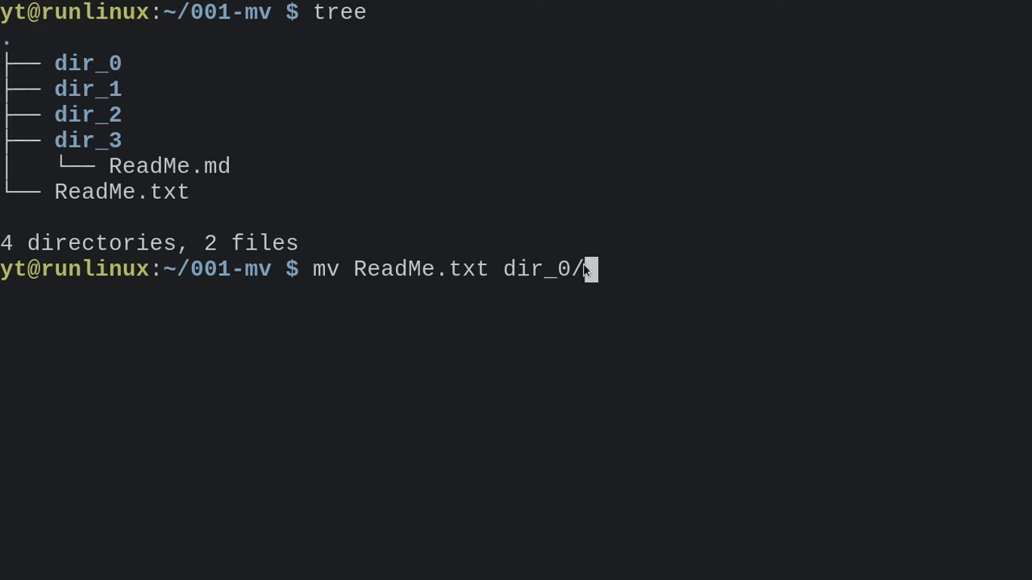
pyautogui.press('Return')
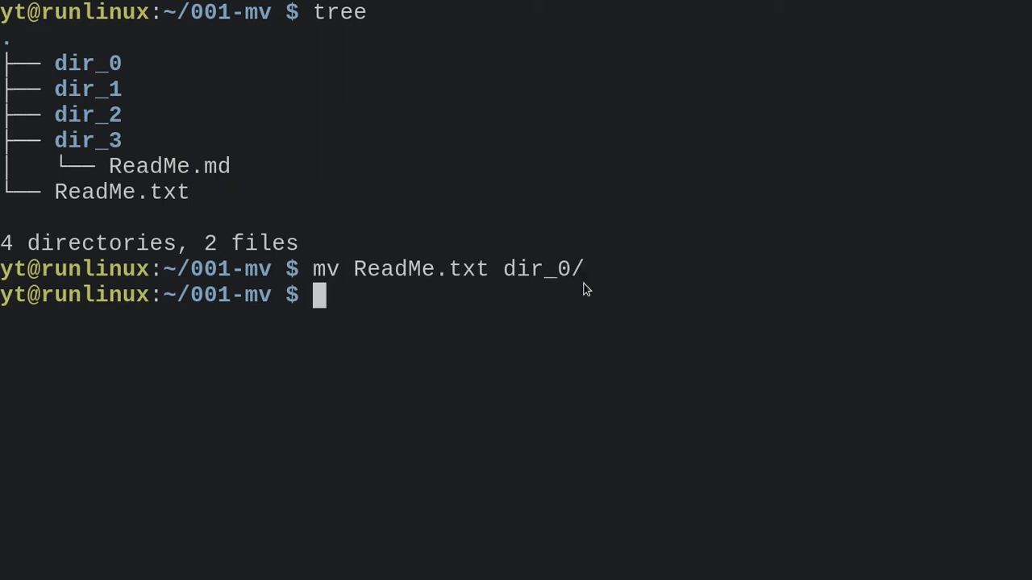
pyautogui.write('tree')
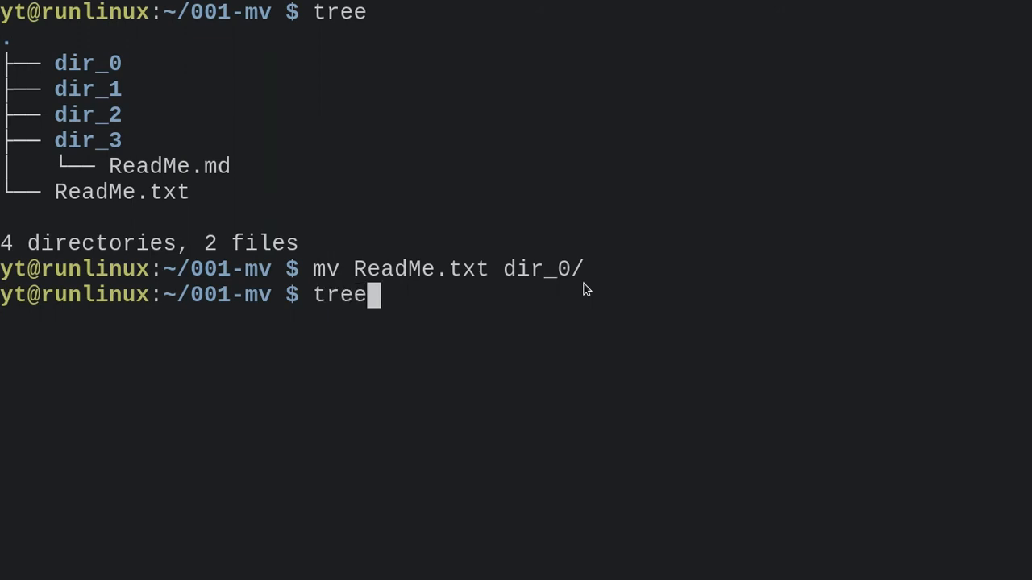
pyautogui.hotkey('ctrl', 'l')
pyautogui.press('Return')
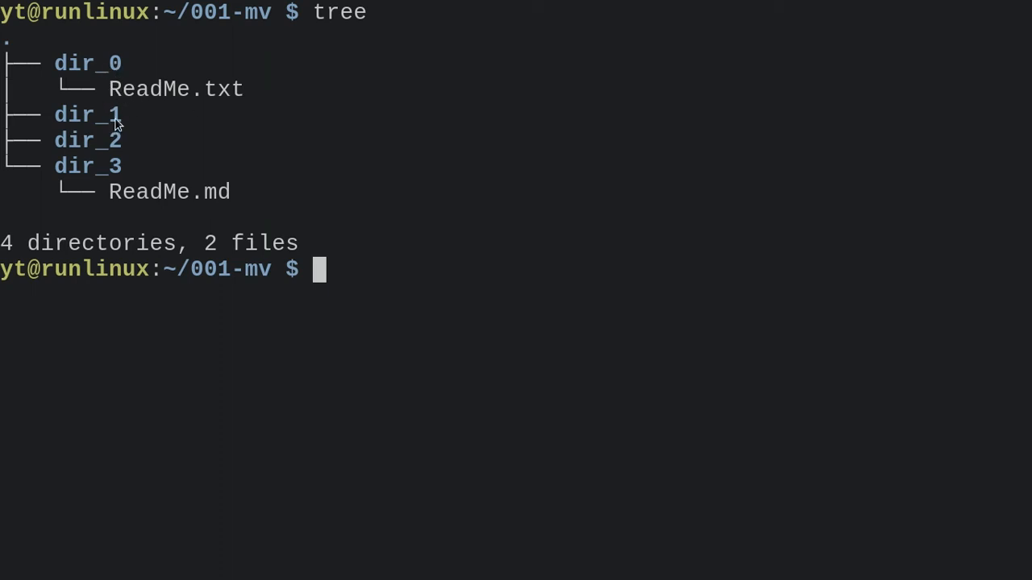
pyautogui.write('pw')
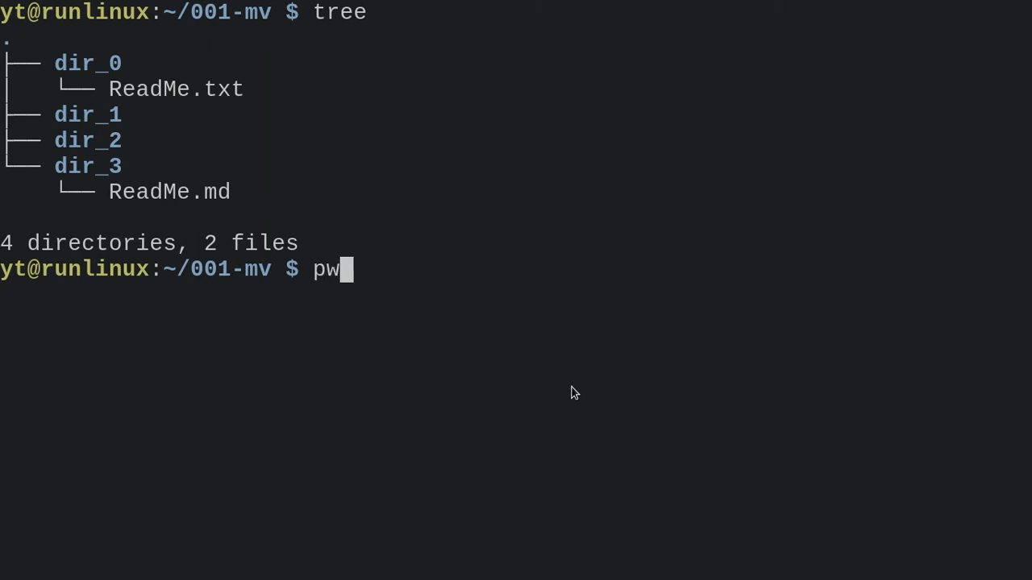
pyautogui.write('d')
# After pwd, move /home/yt/001-mv/dir_0/ReadMe.txt to /home/yt/001-mv/dir_1/ using full paths.
pyautogui.press('Return')
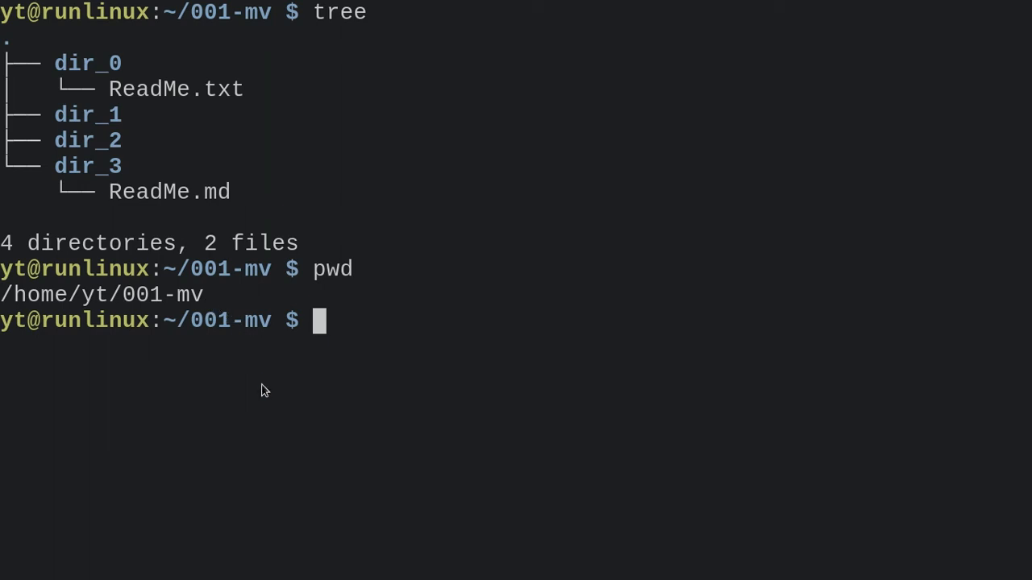
pyautogui.write('mv')
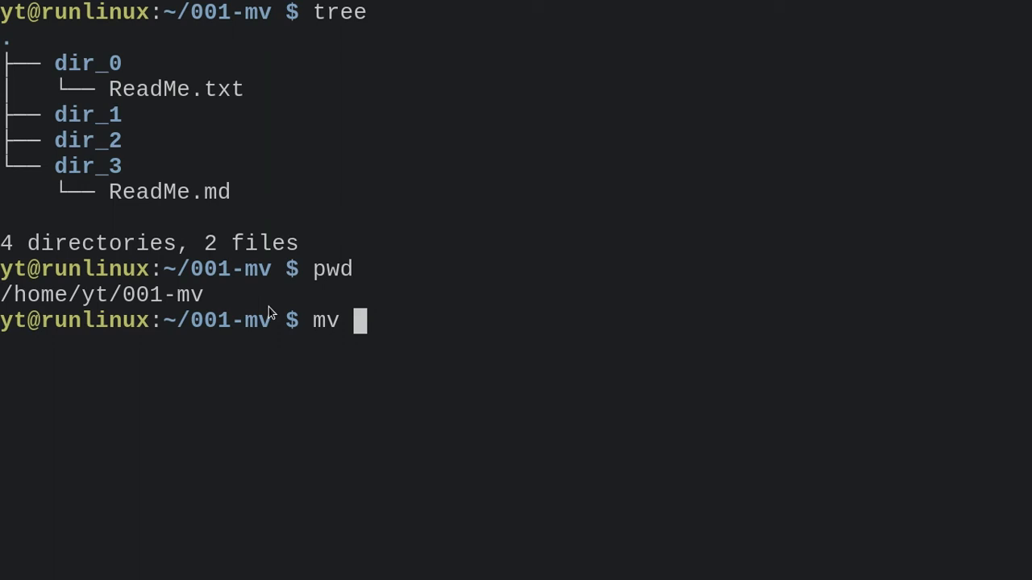
pyautogui.write('/home/')
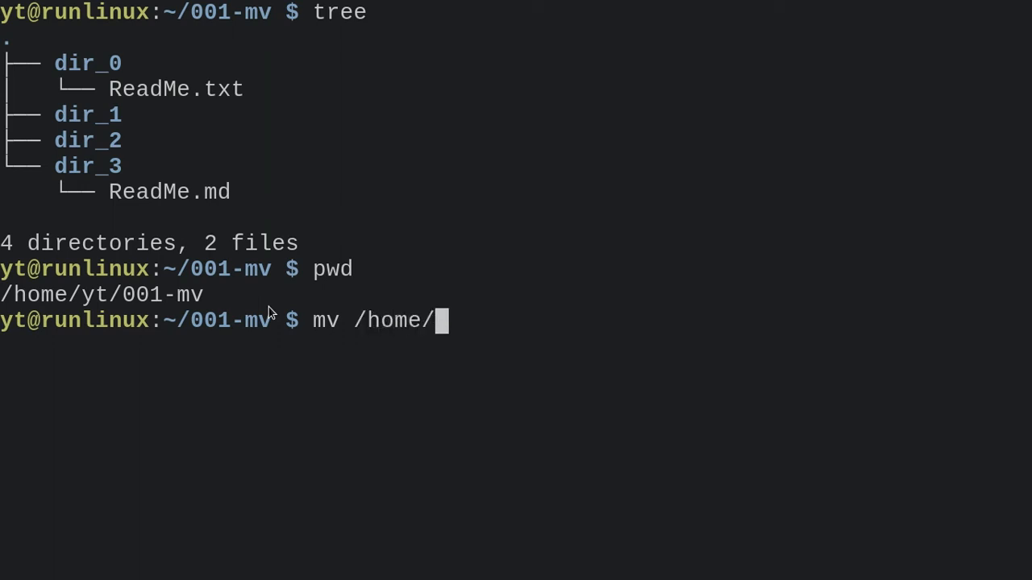
pyautogui.write('yt/0')
pyautogui.press('Tab')
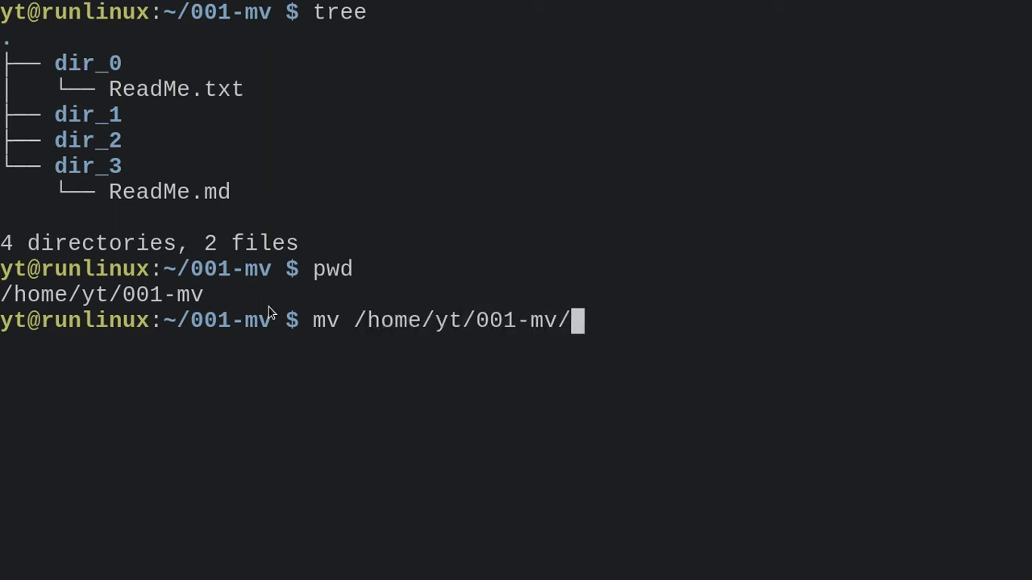
pyautogui.write('dir_')
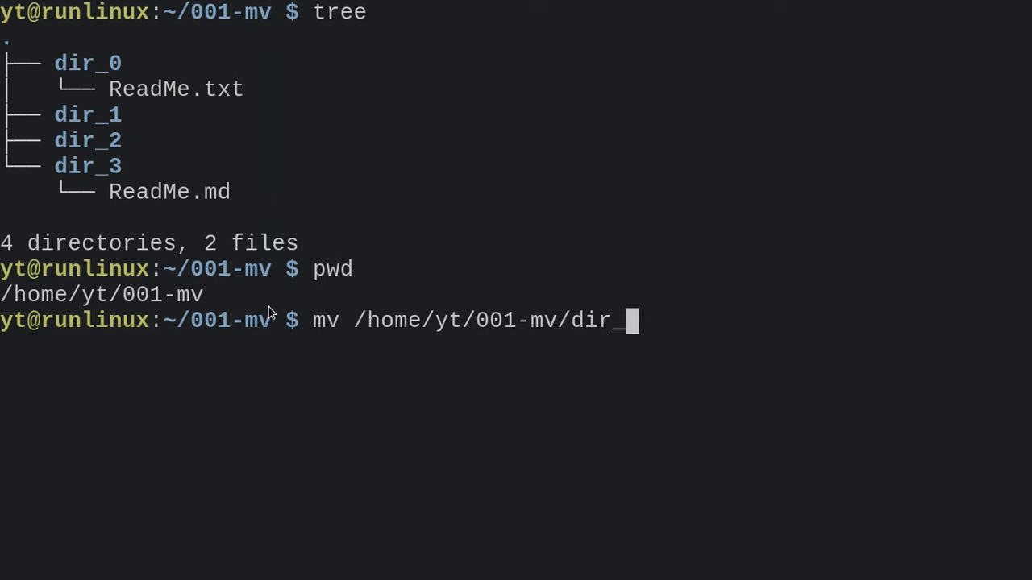
pyautogui.write('0/R')
pyautogui.press('Tab')
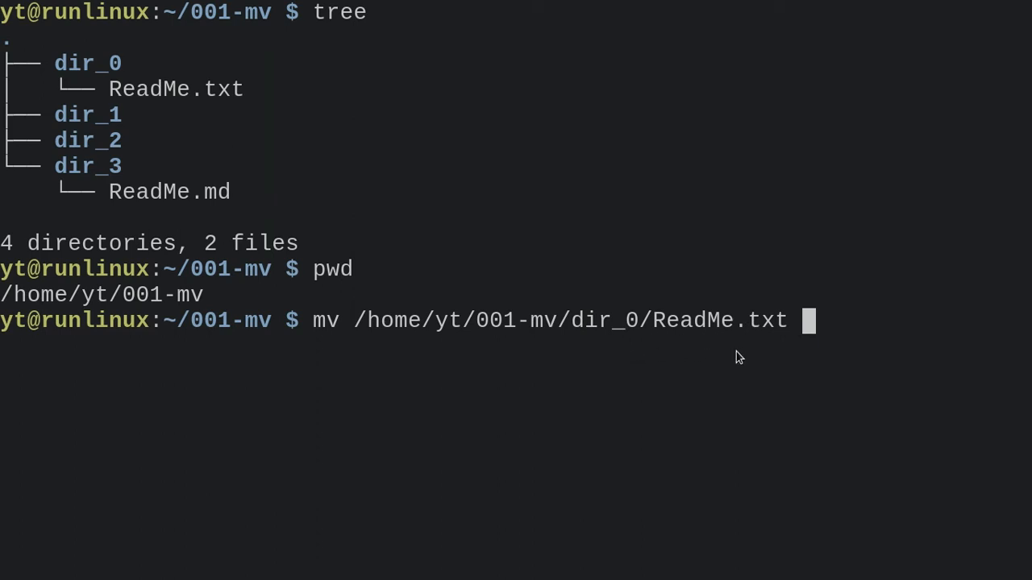
pyautogui.write('/home/')
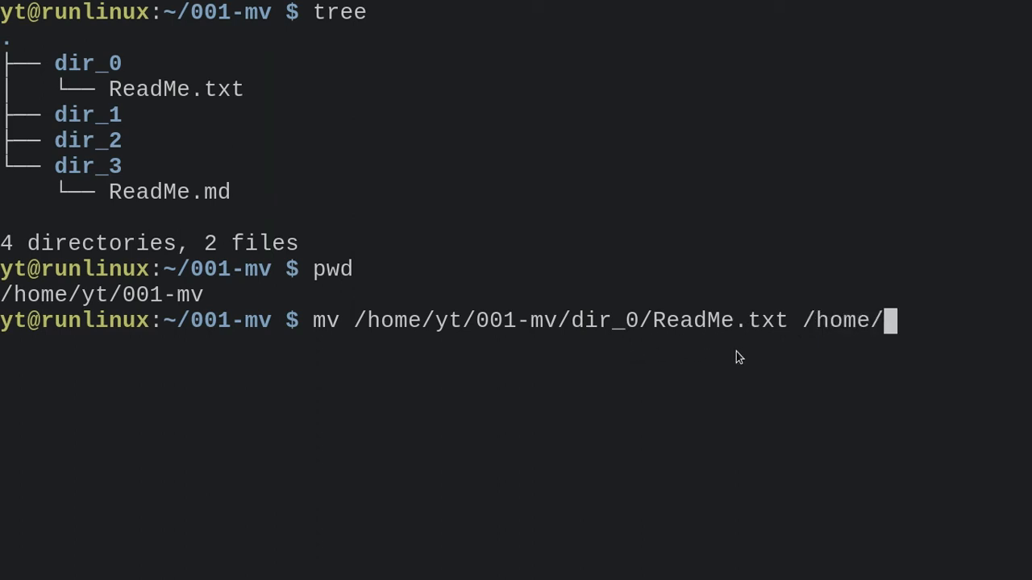
pyautogui.write('yt/001-mv/')
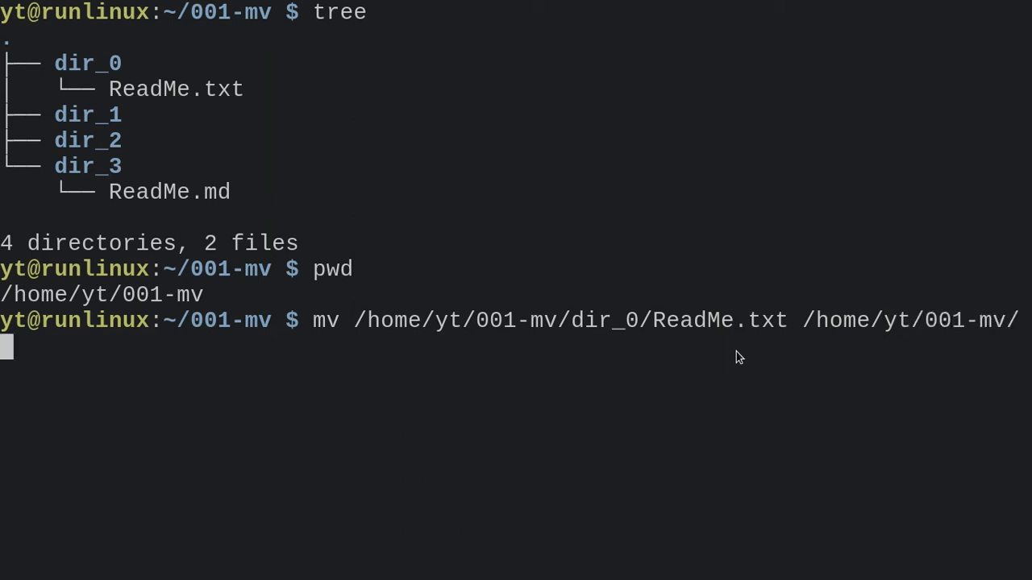
pyautogui.write('dir_2')
pyautogui.press('BackSpace')
pyautogui.write('1')
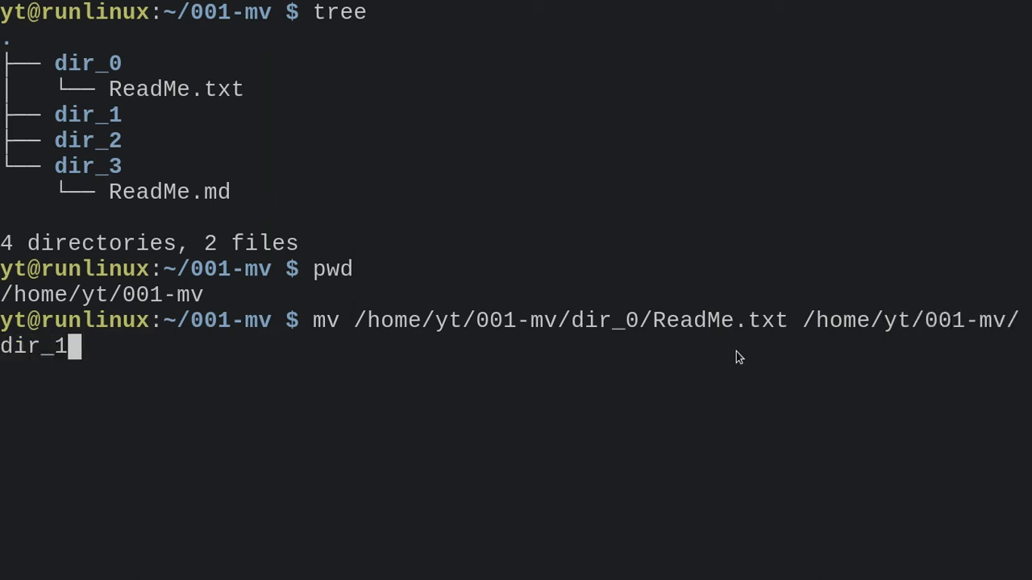
pyautogui.write('/')
pyautogui.press('Return')
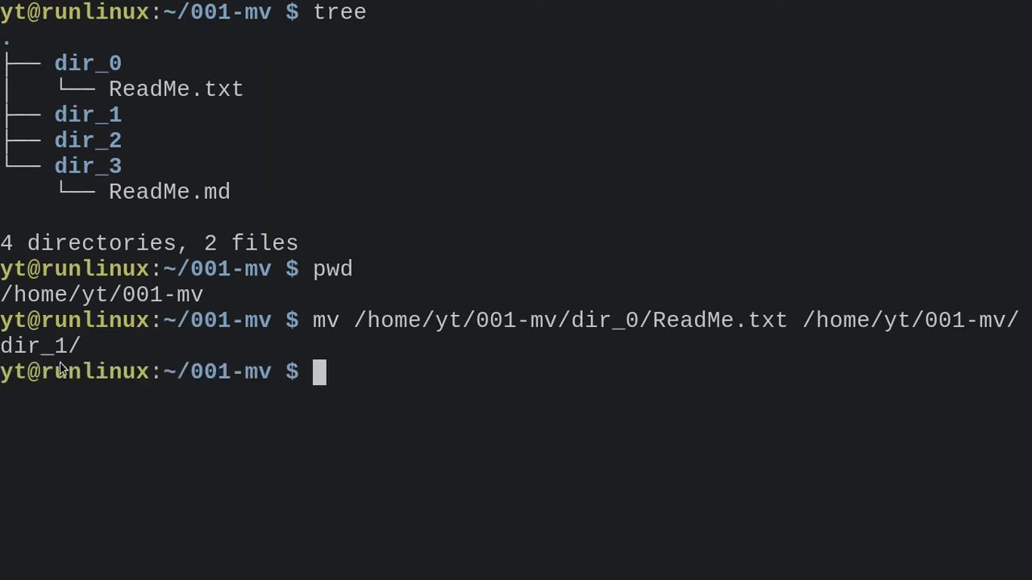
# Clear the screen and list the tree showing ReadMe.txt in dir_1 and dir_0 empty.
pyautogui.hotkey('ctrl', 'l')
pyautogui.write('tree')
pyautogui.press('Return')
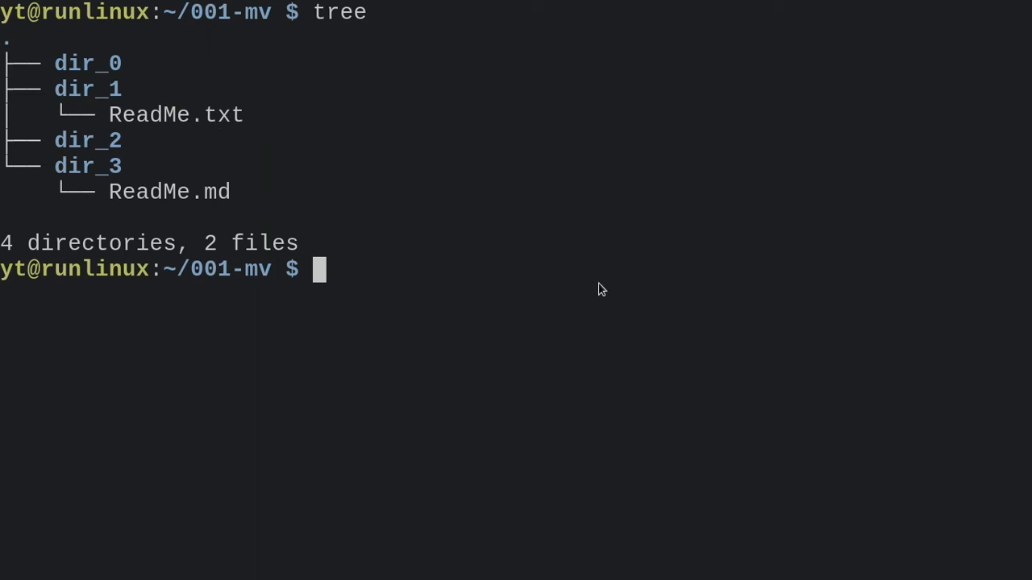
pyautogui.write('mv ')
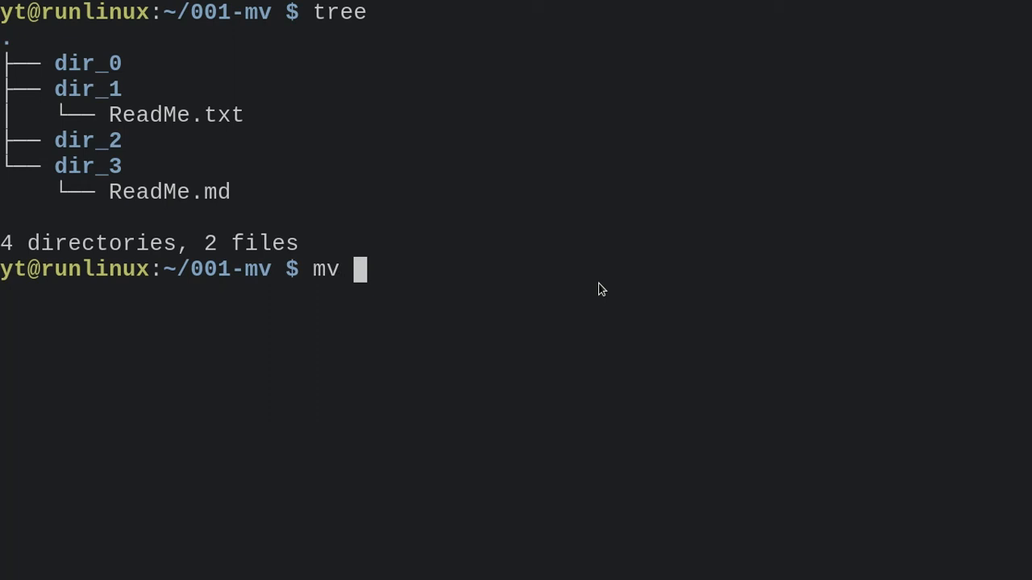
pyautogui.write('dir')
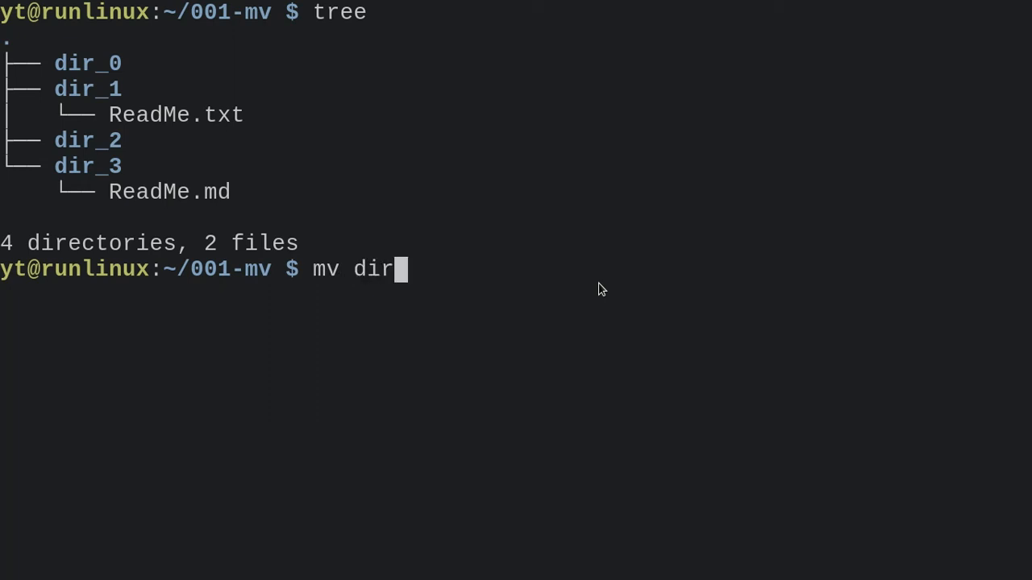
pyautogui.write('_1/R')
# Move dir_1/ReadMe.txt into dir_2 as ReadYou.txt.
pyautogui.press('Tab')
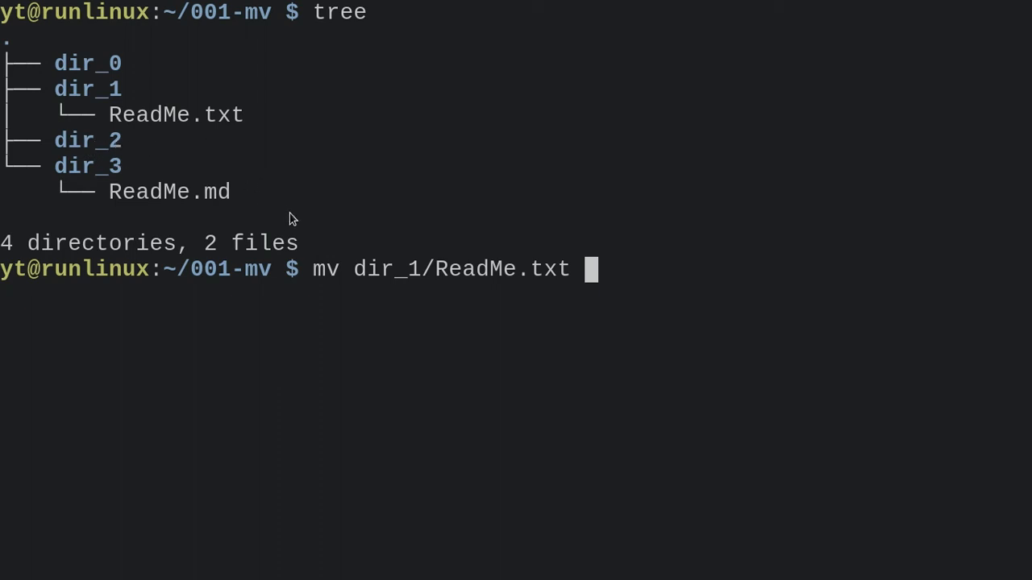
pyautogui.write('dir_2/')
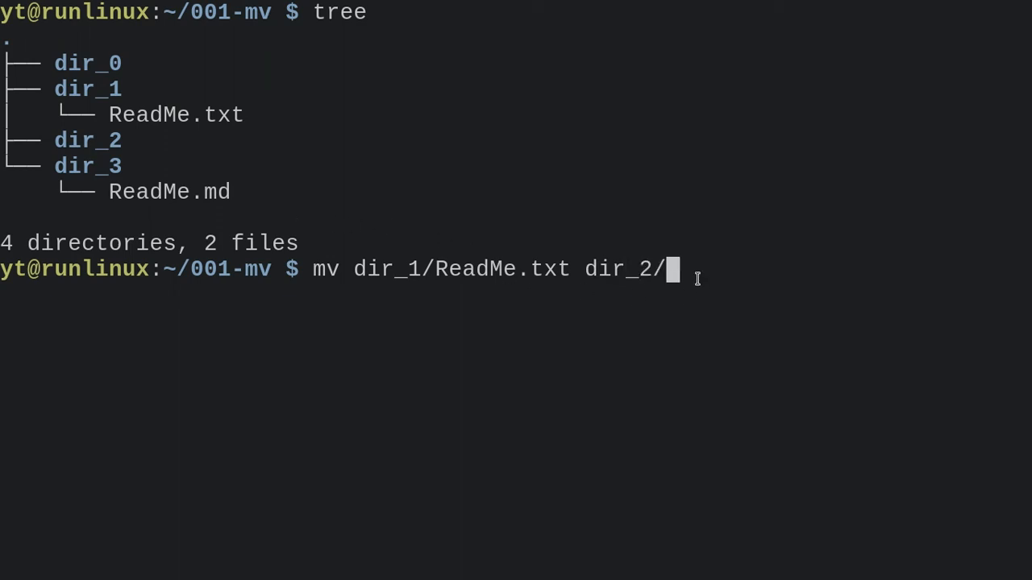
pyautogui.write('ReadY')
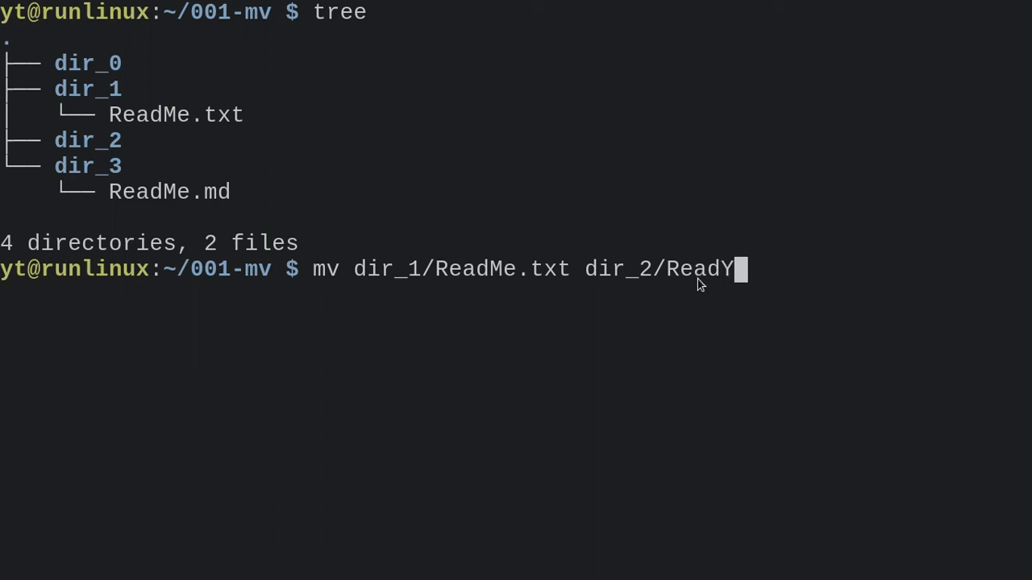
pyautogui.write('ou.txt')
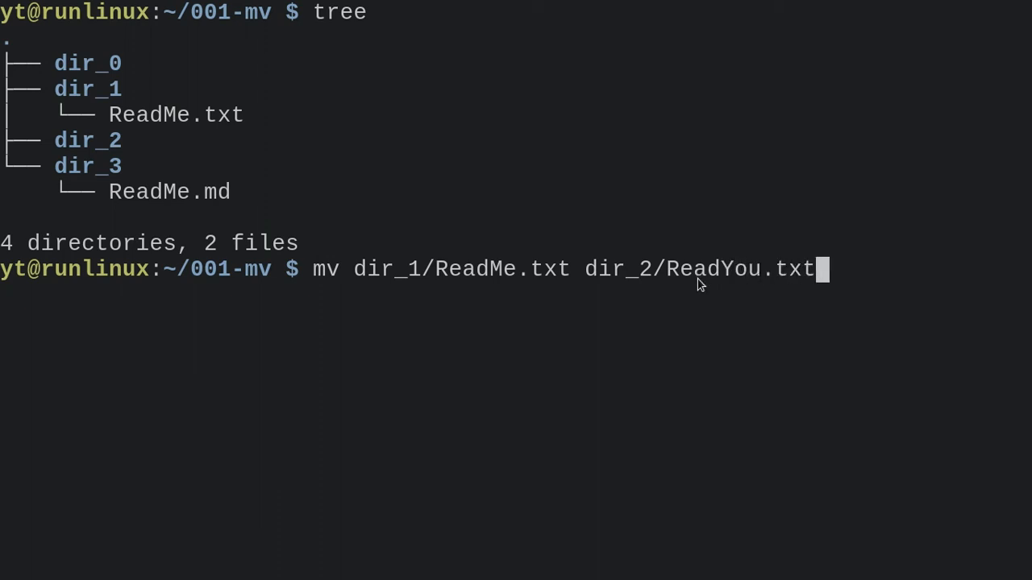
pyautogui.press('Return')
pyautogui.write('tree')
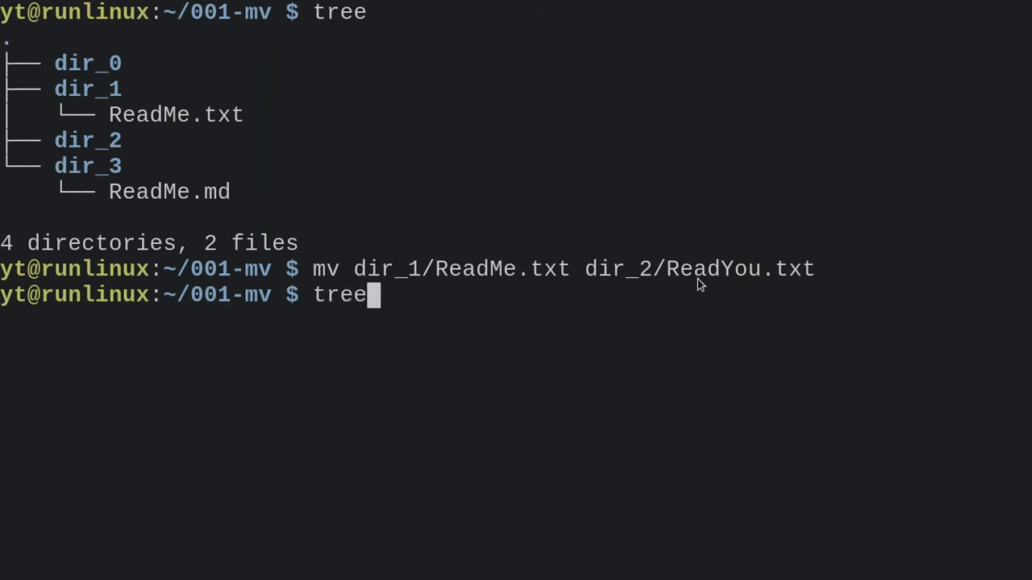
# Verify the rename with tree, then cat dir_3/ReadMe.md showing 'This is ReadMe.md'.
pyautogui.press('Return')
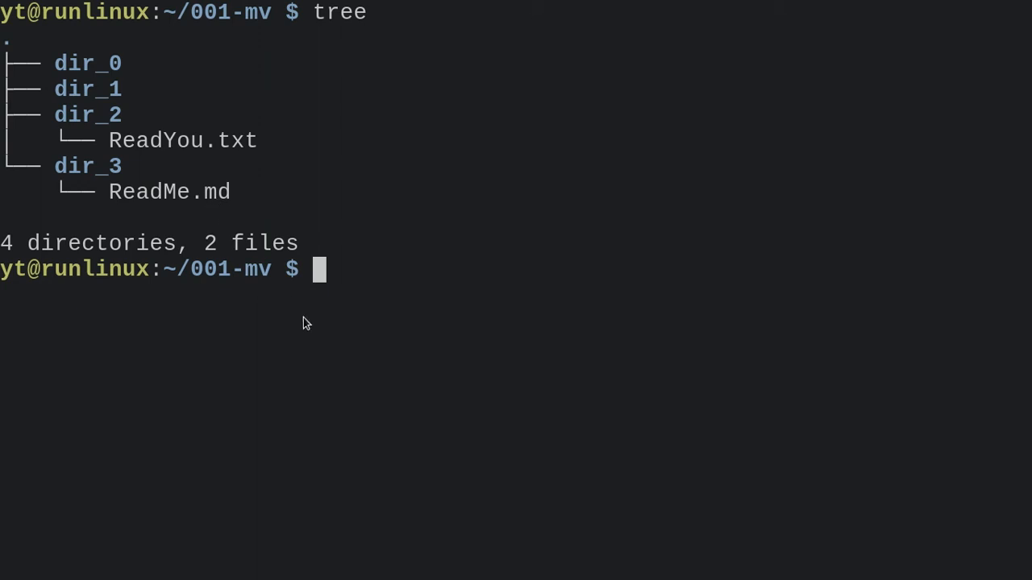
pyautogui.write('cat di')
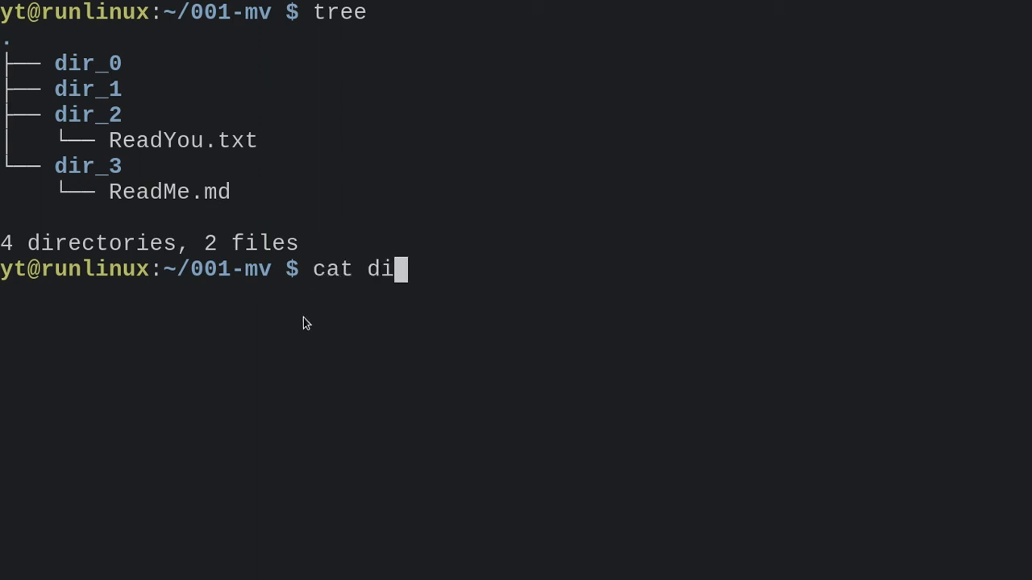
pyautogui.write('r_3/R')
pyautogui.press('Tab')
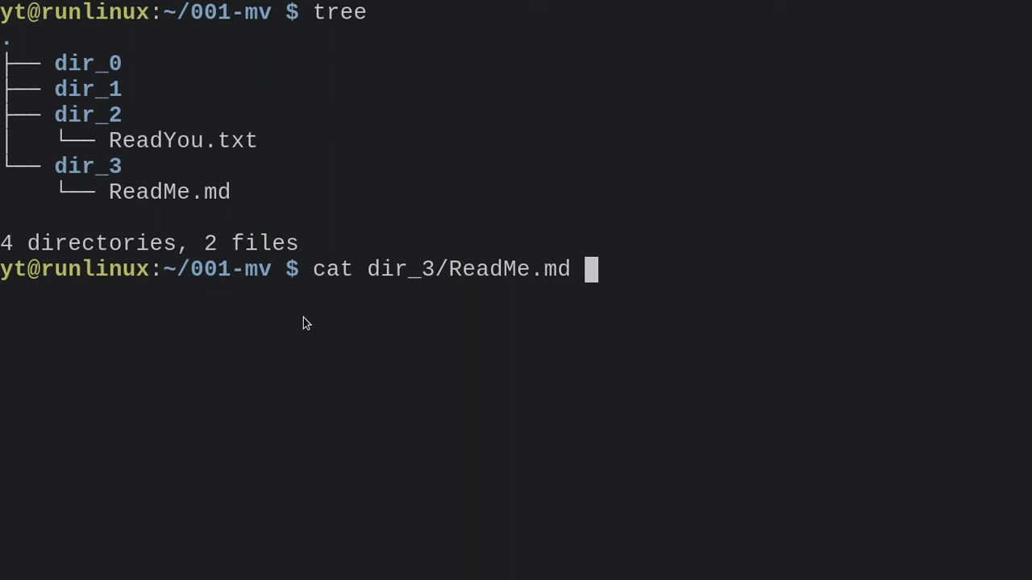
pyautogui.press('Return')
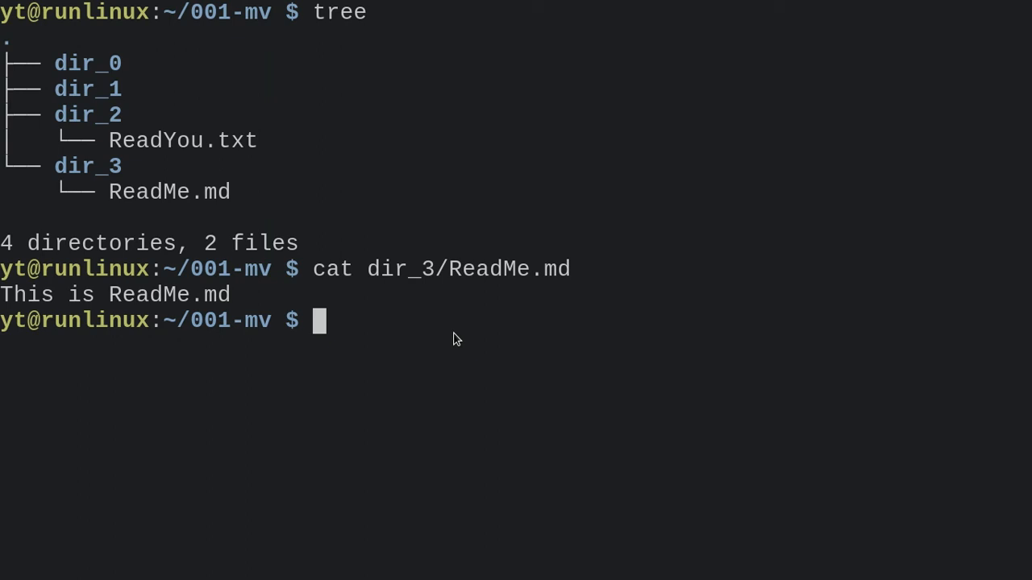
pyautogui.write('mv ')
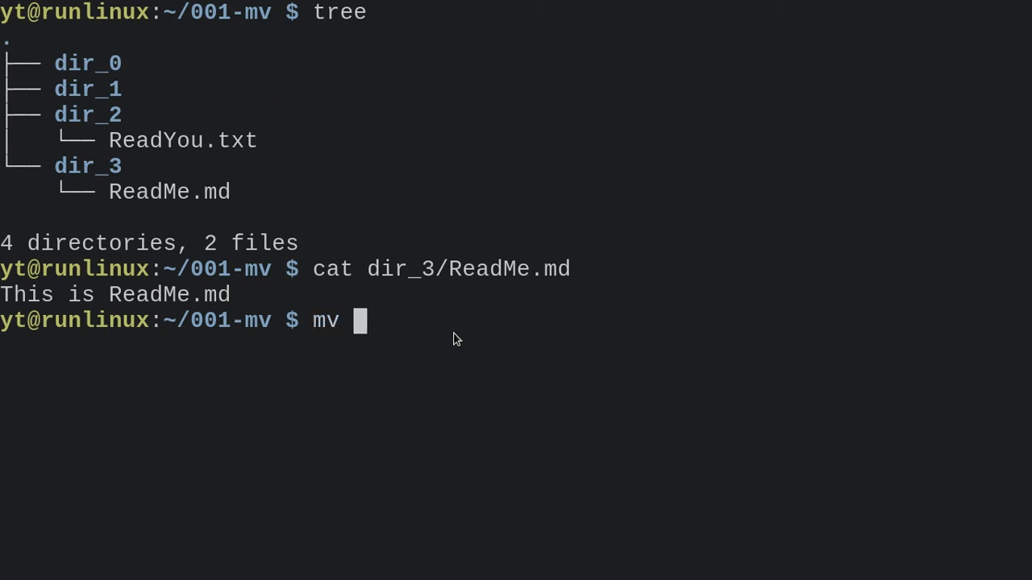
pyautogui.write('dir_Re')
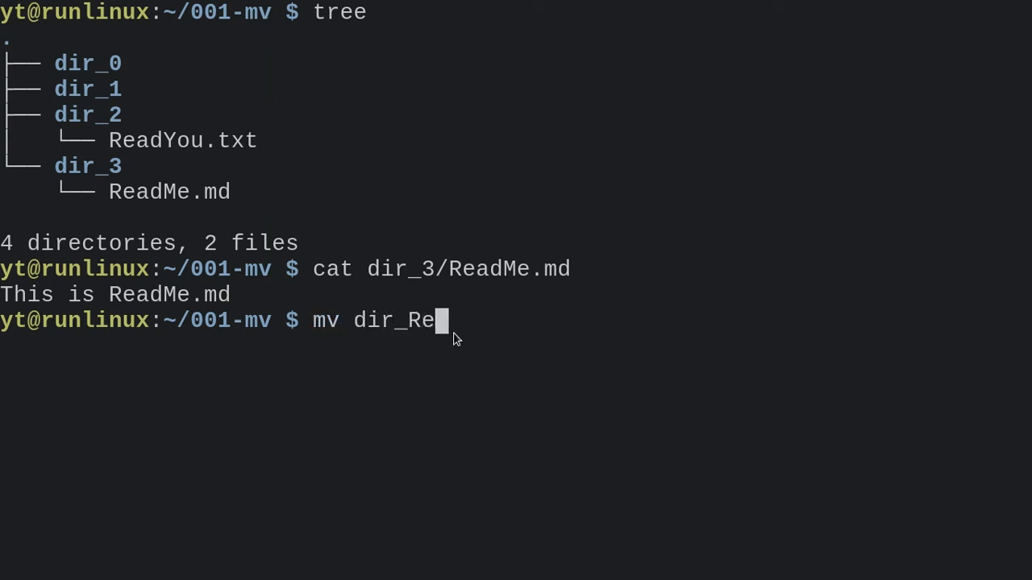
# Move dir_2/ReadYou.txt onto dir_3/ReadMe.md, overwriting it, and list the tree with only ReadMe.md left.
pyautogui.press('BackSpace')
pyautogui.press('BackSpace')
pyautogui.write('2/R')
pyautogui.press('Tab')
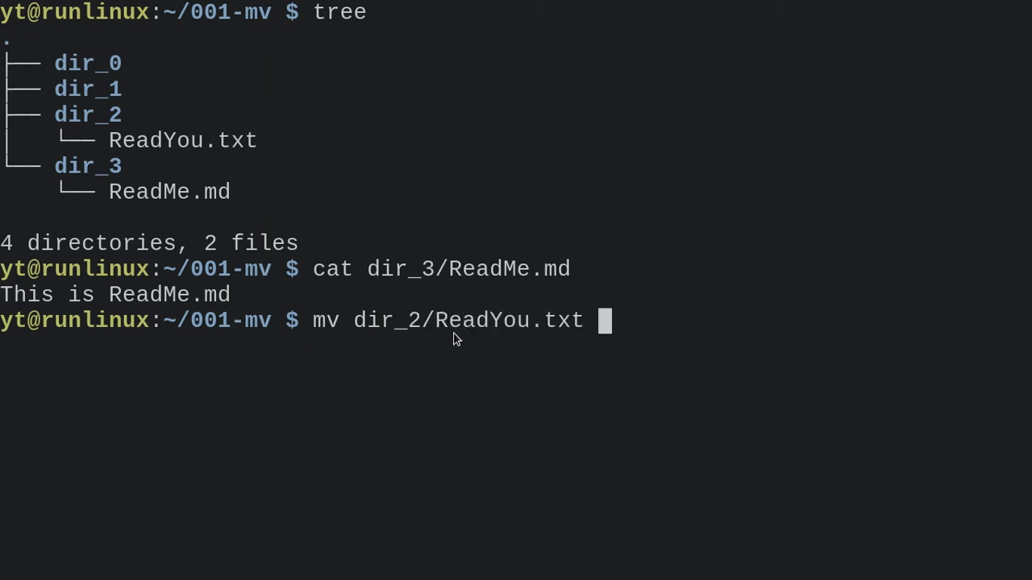
pyautogui.write('dir_3/')
pyautogui.write('R')
pyautogui.press('Tab')
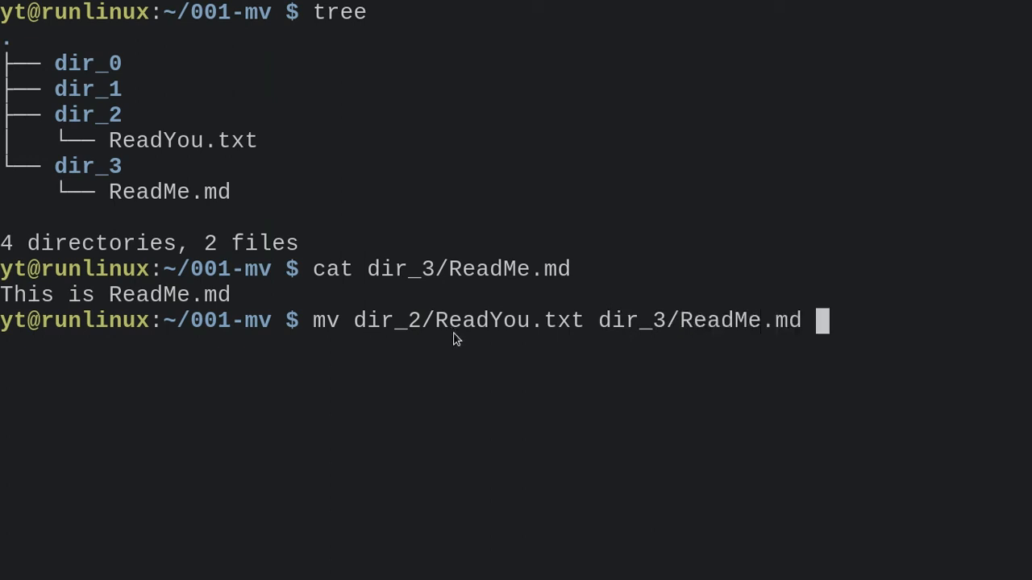
pyautogui.press('Return')
pyautogui.hotkey('ctrl', 'l')
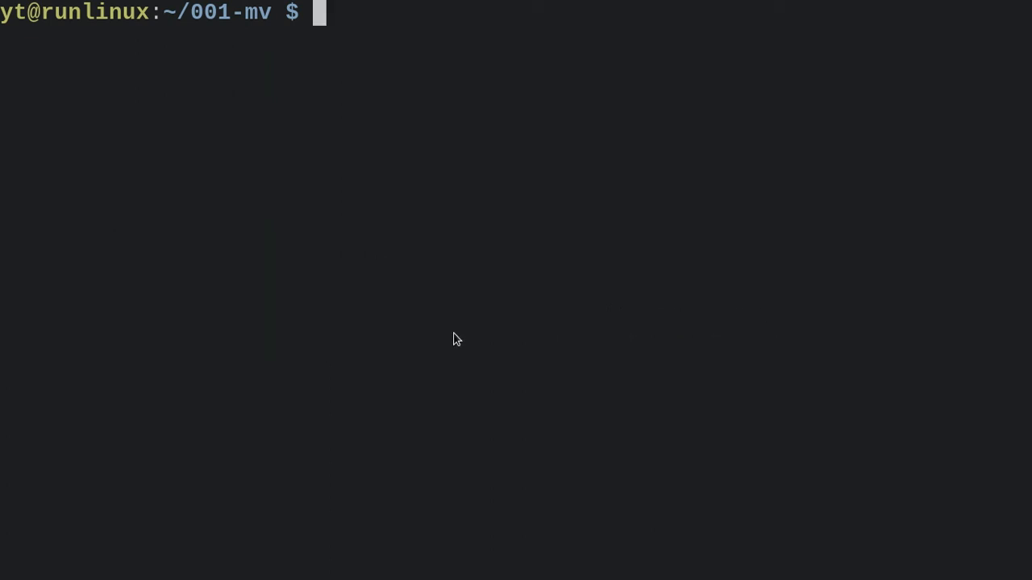
pyautogui.write('tree')
pyautogui.press('Return')
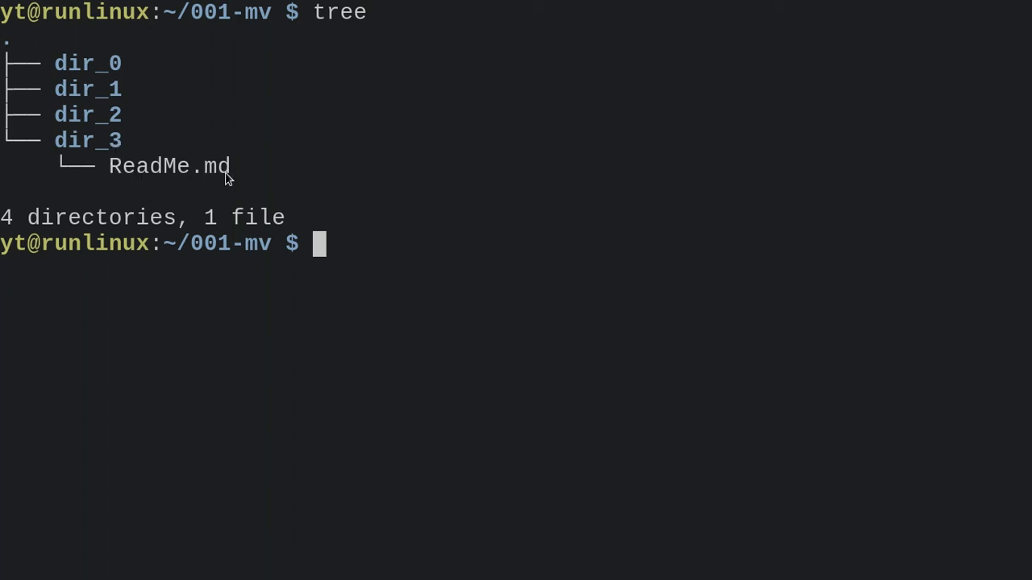
pyautogui.write('cat ')
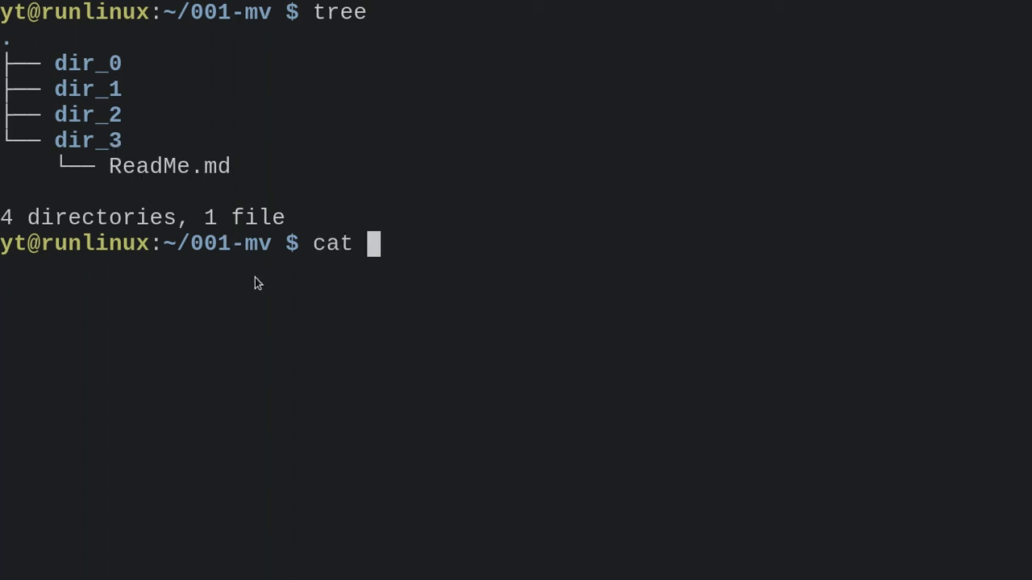
pyautogui.write('dir_3/R')
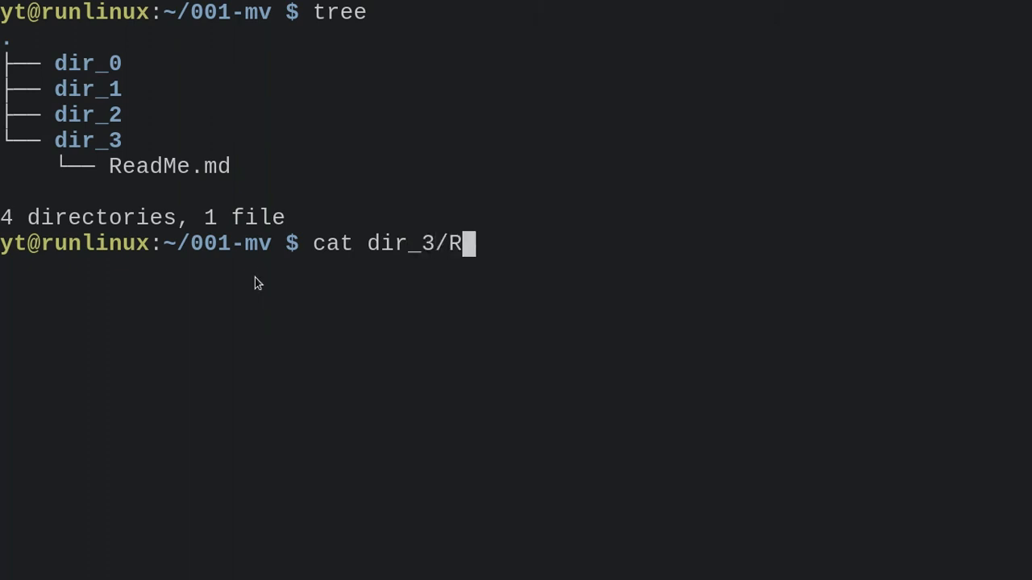
# Cat dir_3/ReadMe.md revealing 'This is ReadYou.txt, renamed to ReadMe.md'.
pyautogui.press('Tab')
pyautogui.press('Return')
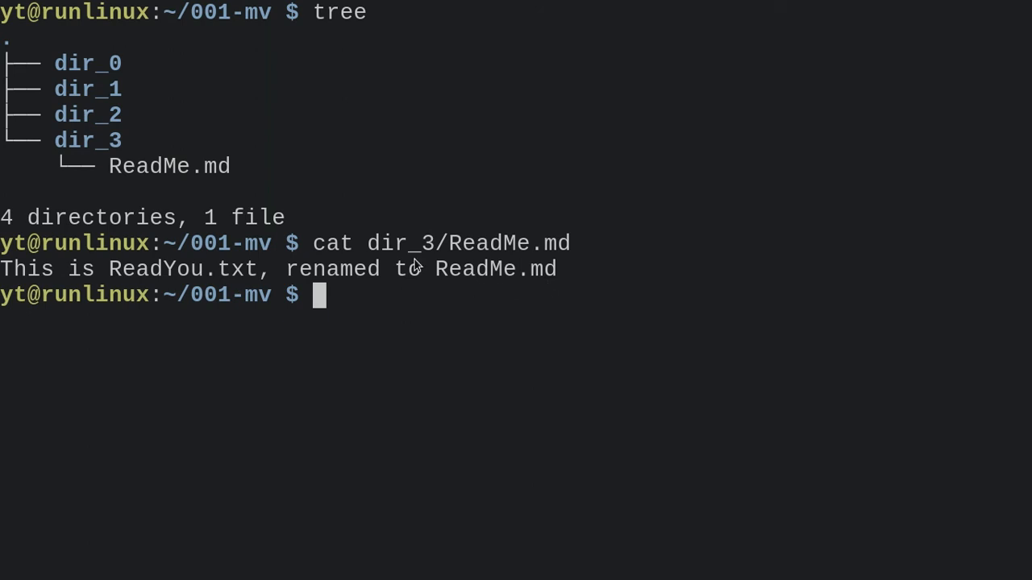
pyautogui.write('mv ')
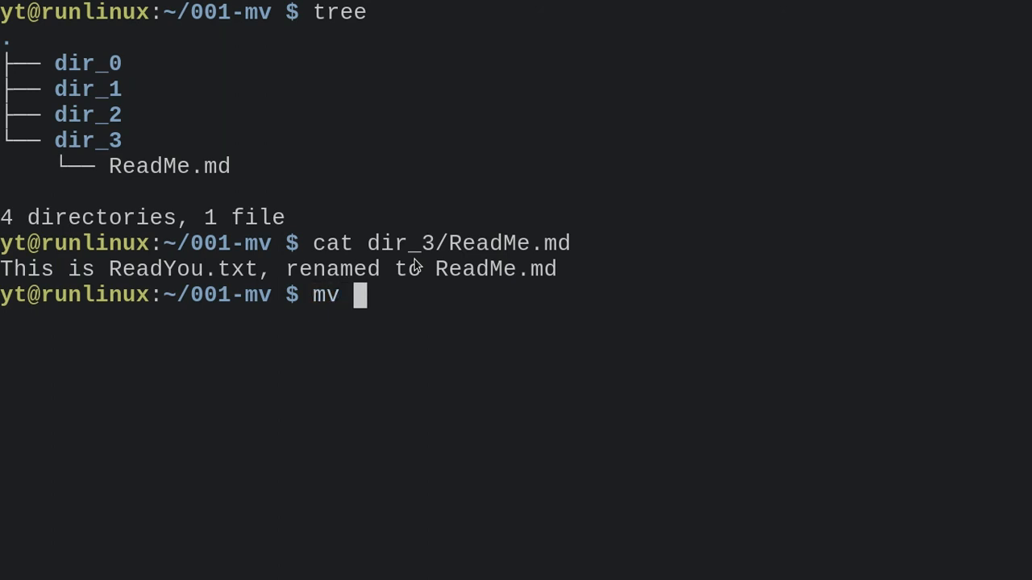
pyautogui.write('dir_2/')
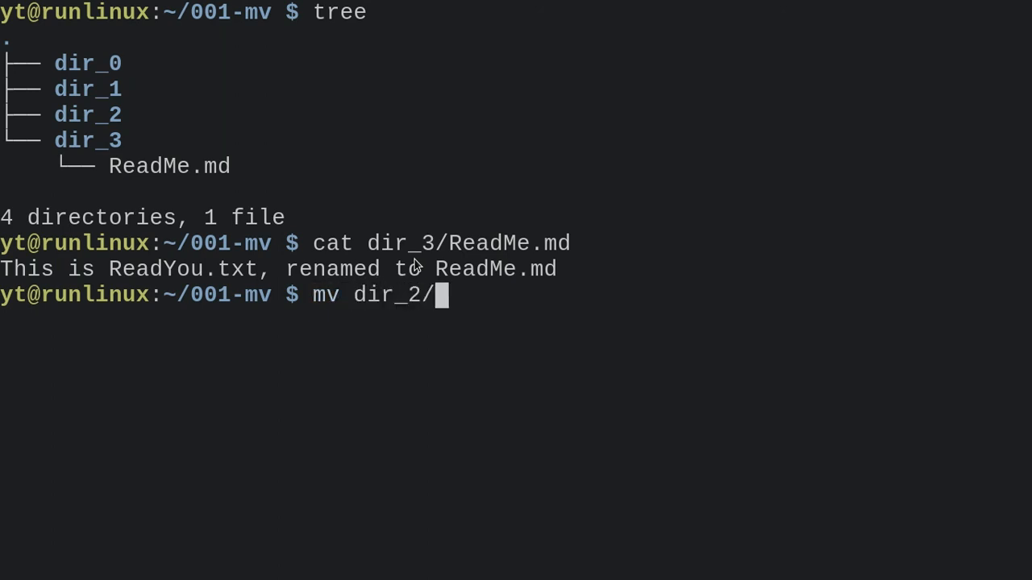
pyautogui.write('.R')
# Rename hidden dir_2/.ReadYou.txt to dir_2/ReadYou.txt and list the tree showing two files again.
pyautogui.press('Tab')
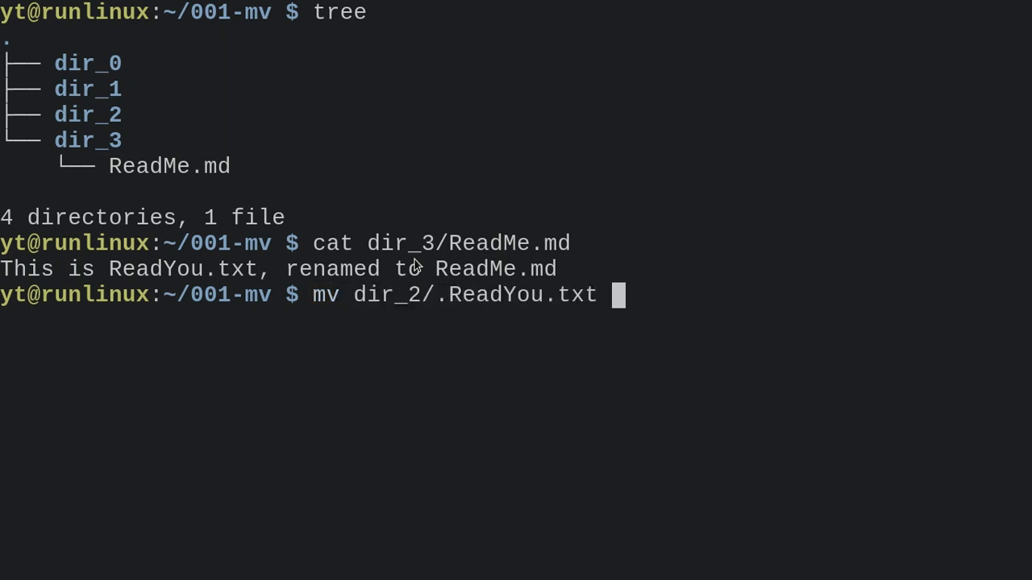
pyautogui.write('dir')
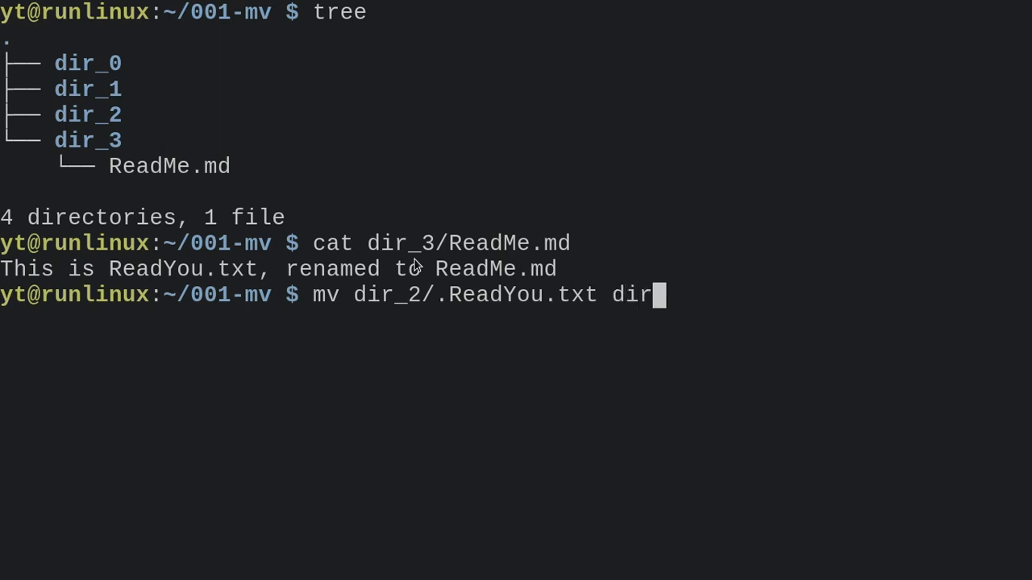
pyautogui.write('_2/.R')
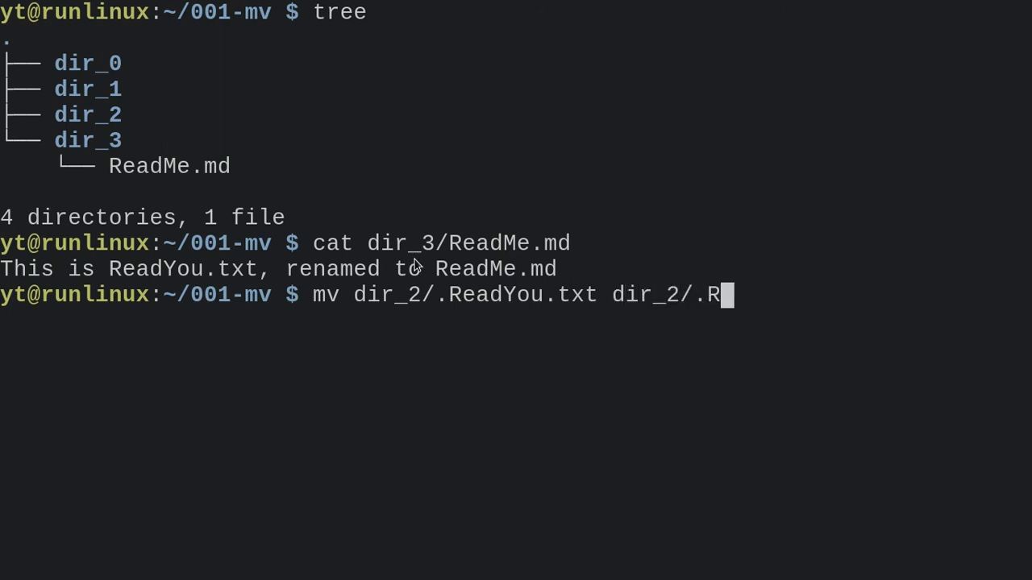
pyautogui.press('Tab')
pyautogui.hotkey('alt', 'b')
pyautogui.hotkey('alt', 'b')
pyautogui.press('BackSpace')
pyautogui.press('Return')
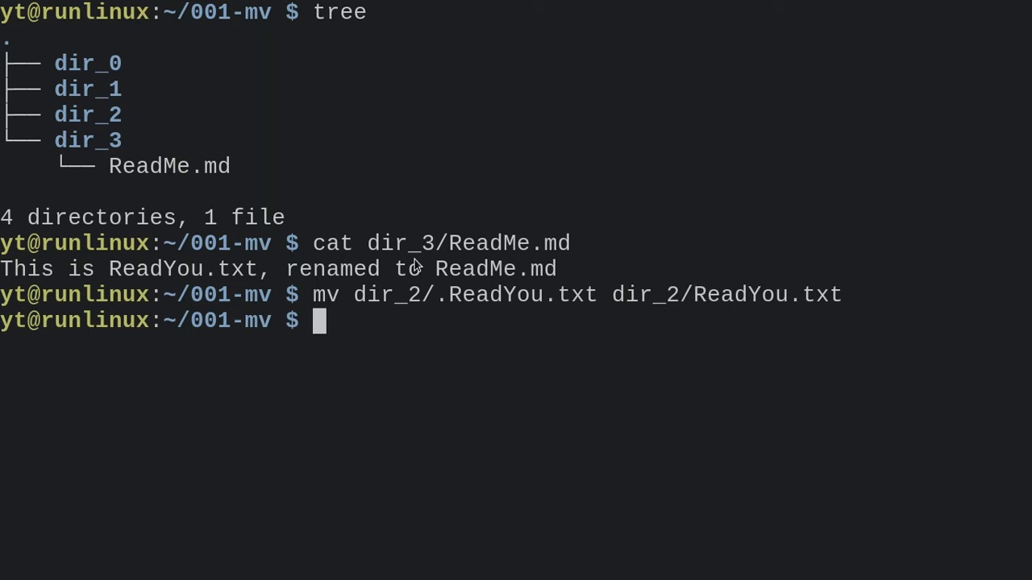
pyautogui.hotkey('ctrl', 'l')
pyautogui.write('tree')
pyautogui.press('Return')
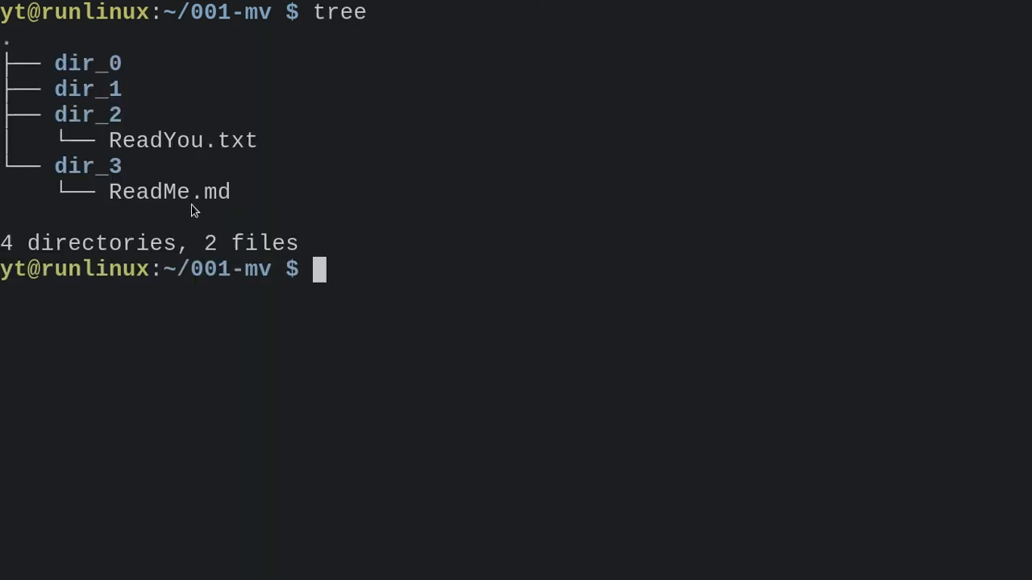
pyautogui.write('mv ')
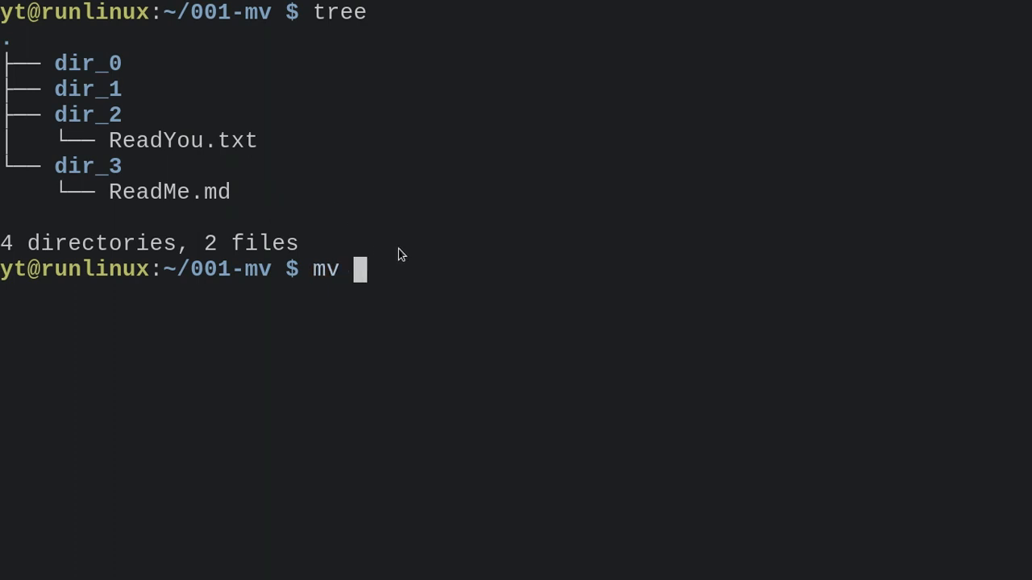
pyautogui.write('dir_2')
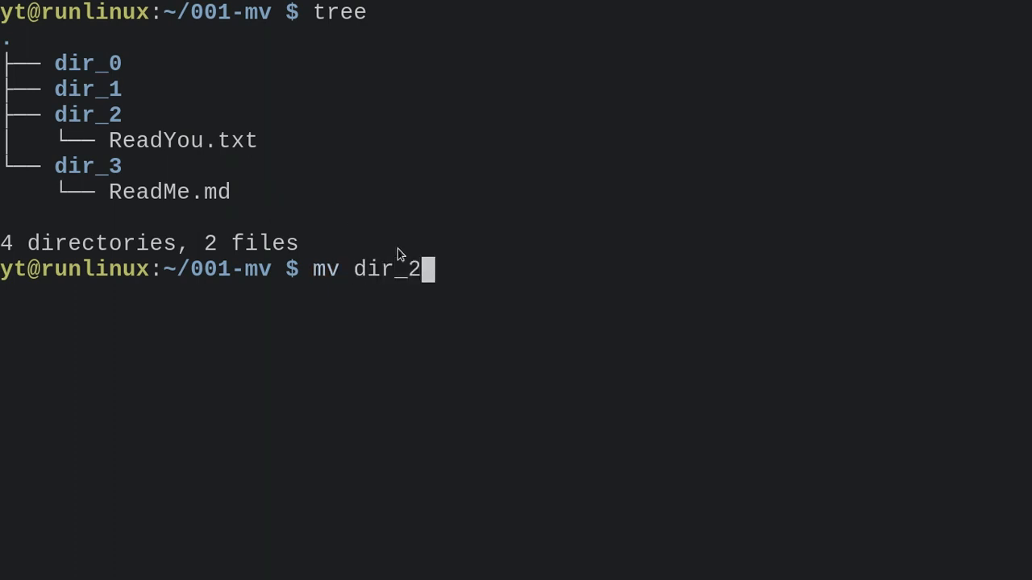
pyautogui.write('/')
# Compose mv -i dir_2/ReadYou.txt dir_3/ReadMe.md, inserting the -i flag after mv without running it.
pyautogui.press('Tab')
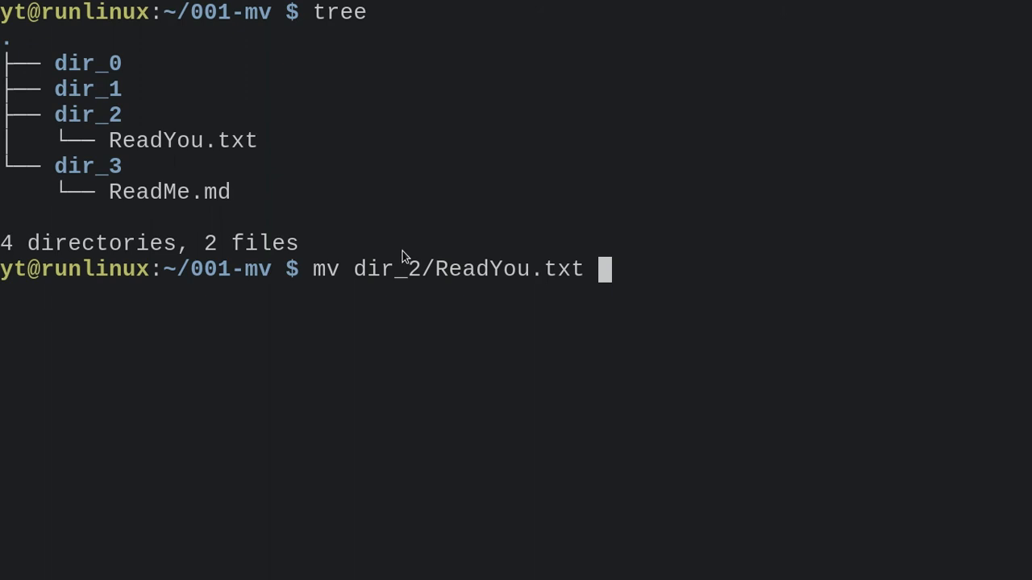
pyautogui.write('dir_3/')
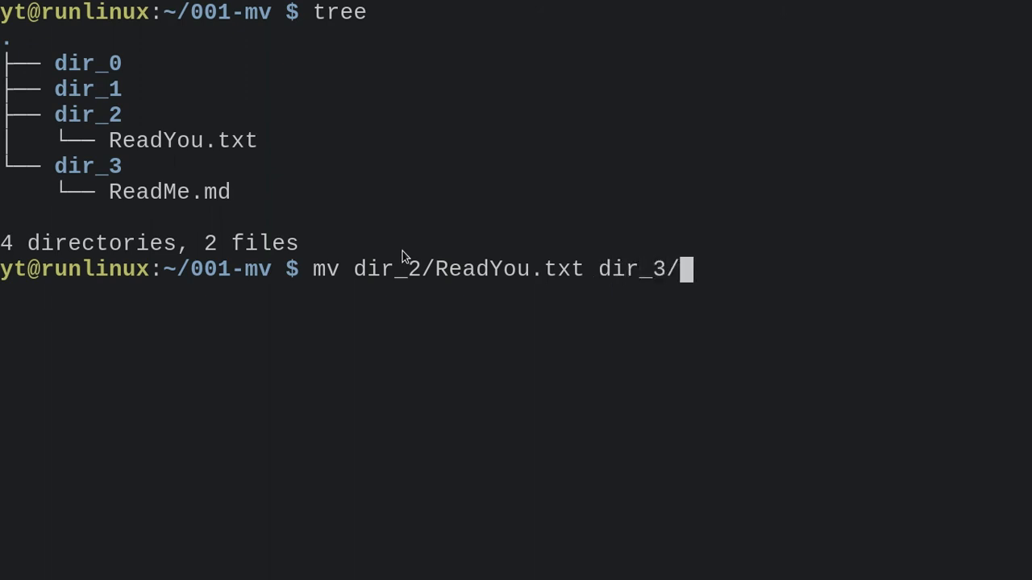
pyautogui.write('Re')
pyautogui.press('Tab')
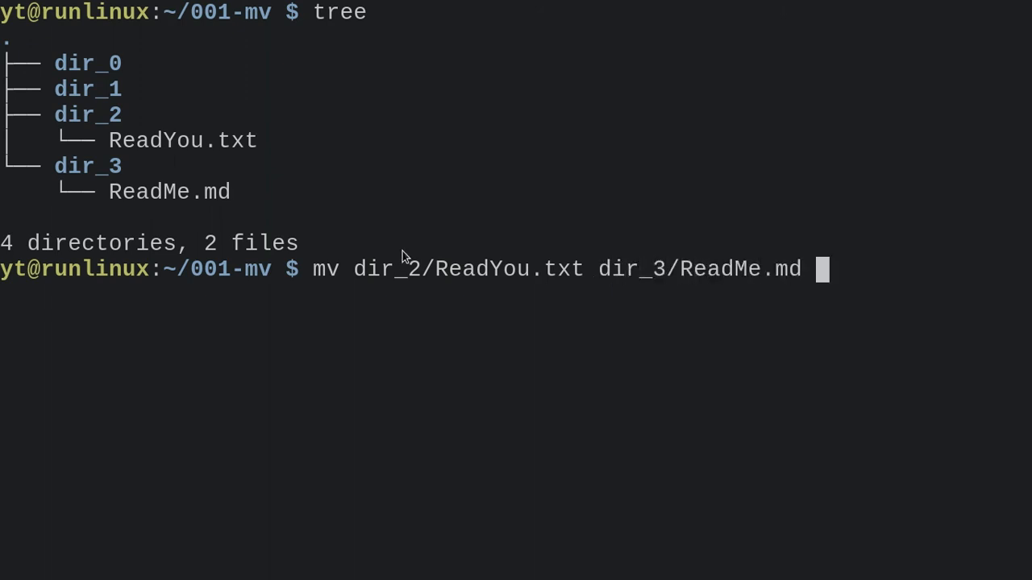
pyautogui.press('Home')
pyautogui.press('Right')
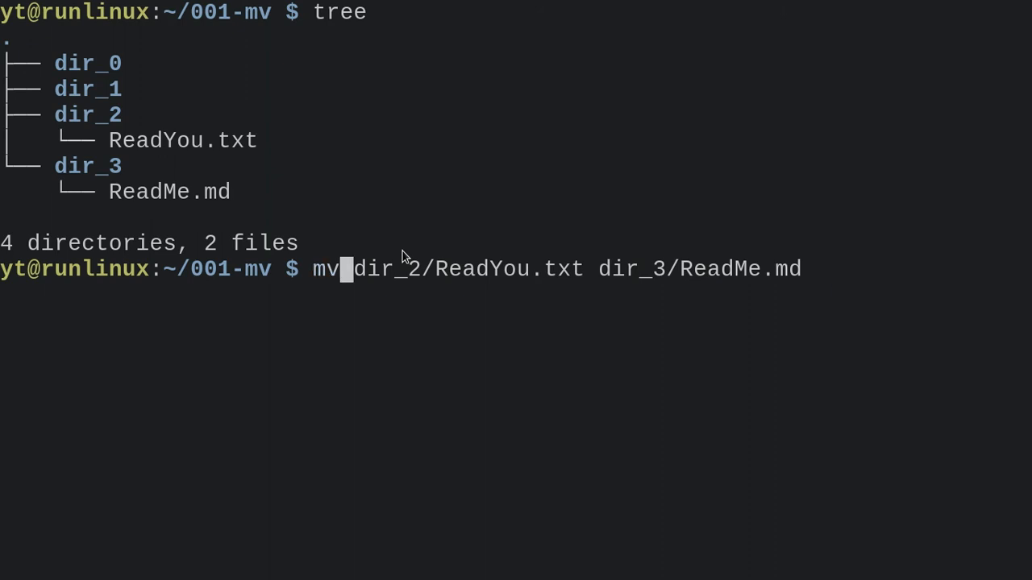
pyautogui.press('Right')
pyautogui.write('-i')
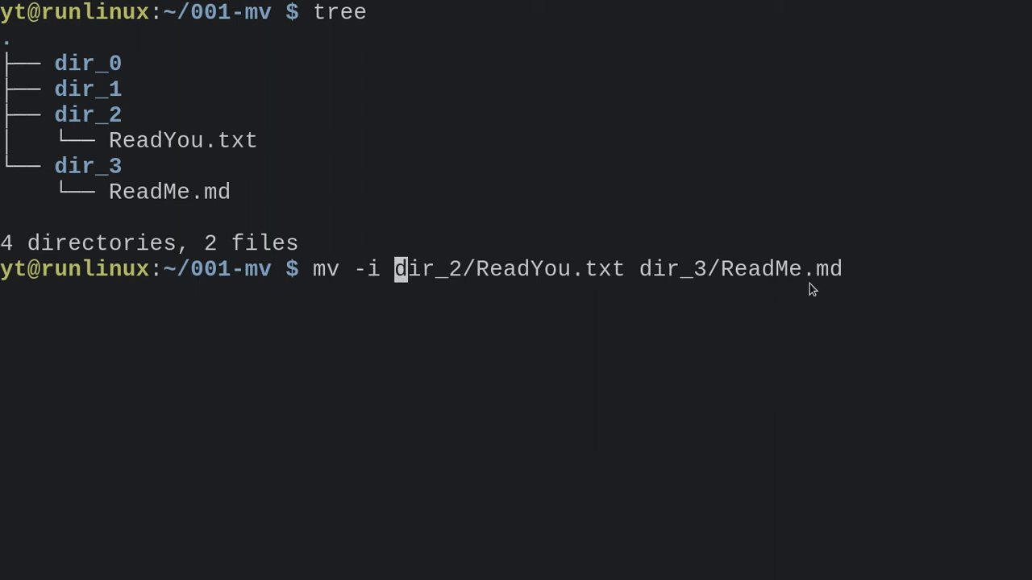
pyautogui.press('End')
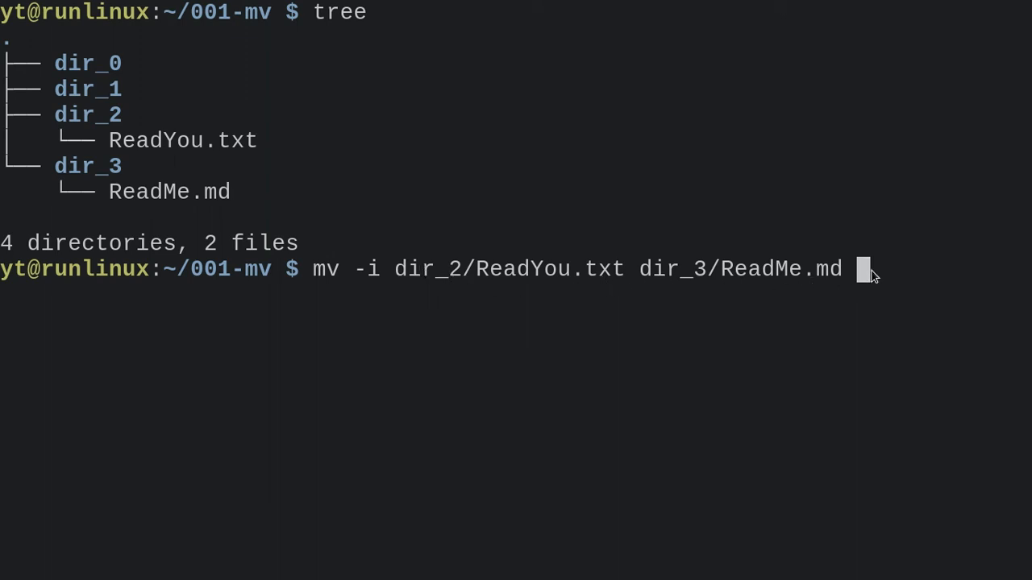
# Run mv -i and answer n at the overwrite prompt, leaving dir_3/ReadMe.md untouched.
pyautogui.press('Return')
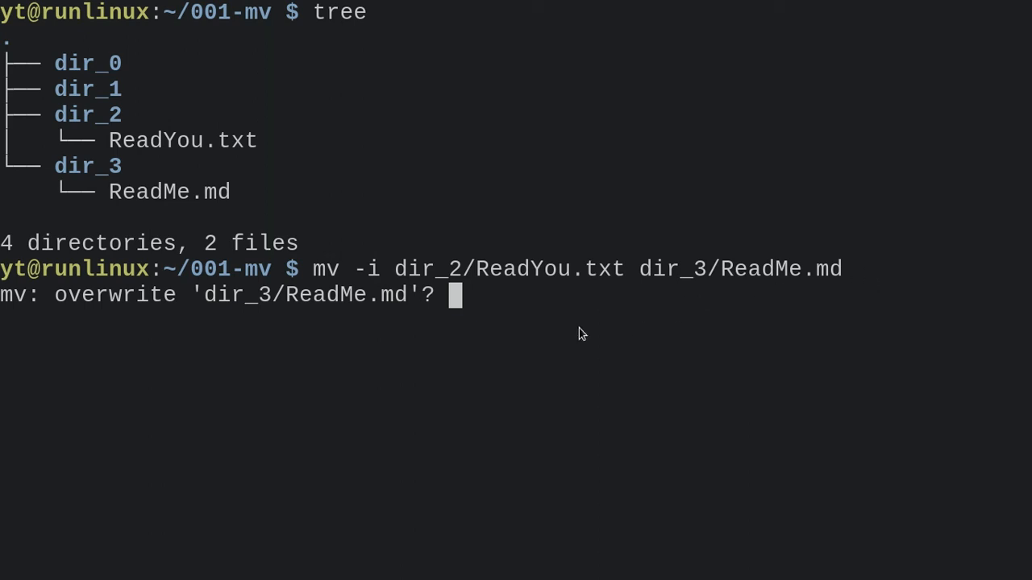
pyautogui.write('n')
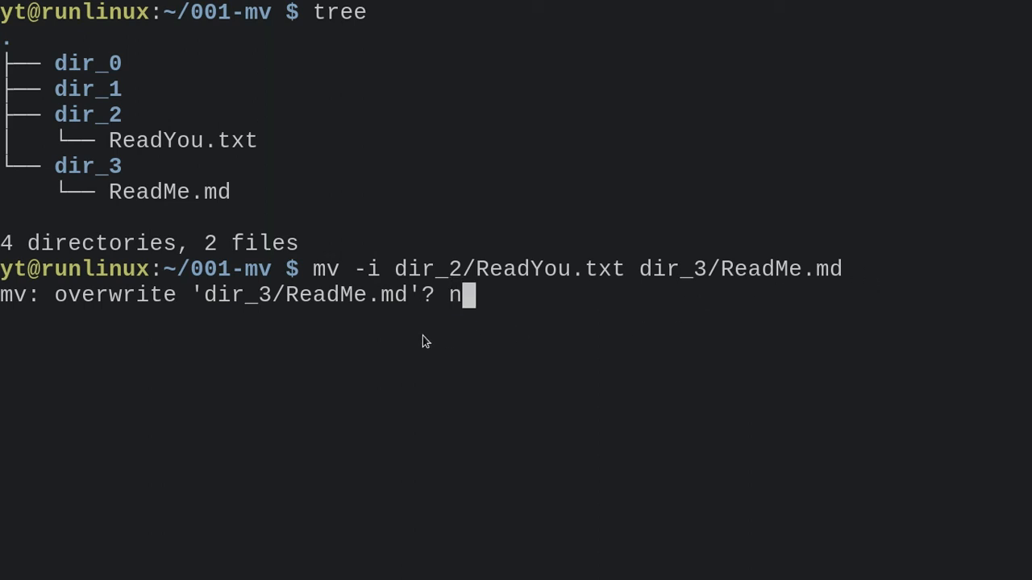
pyautogui.press('BackSpace')
pyautogui.write('n')
pyautogui.press('Return')
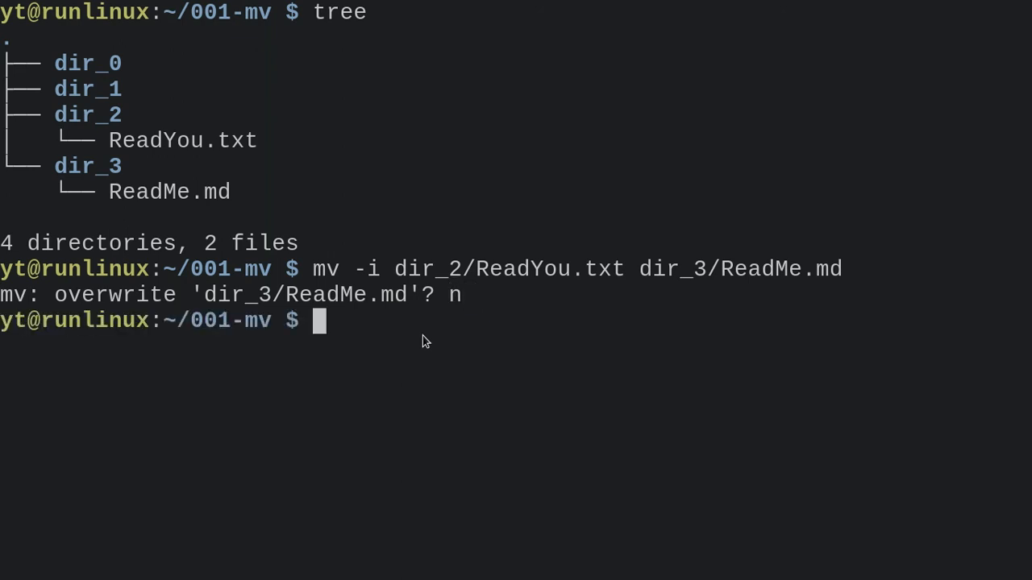